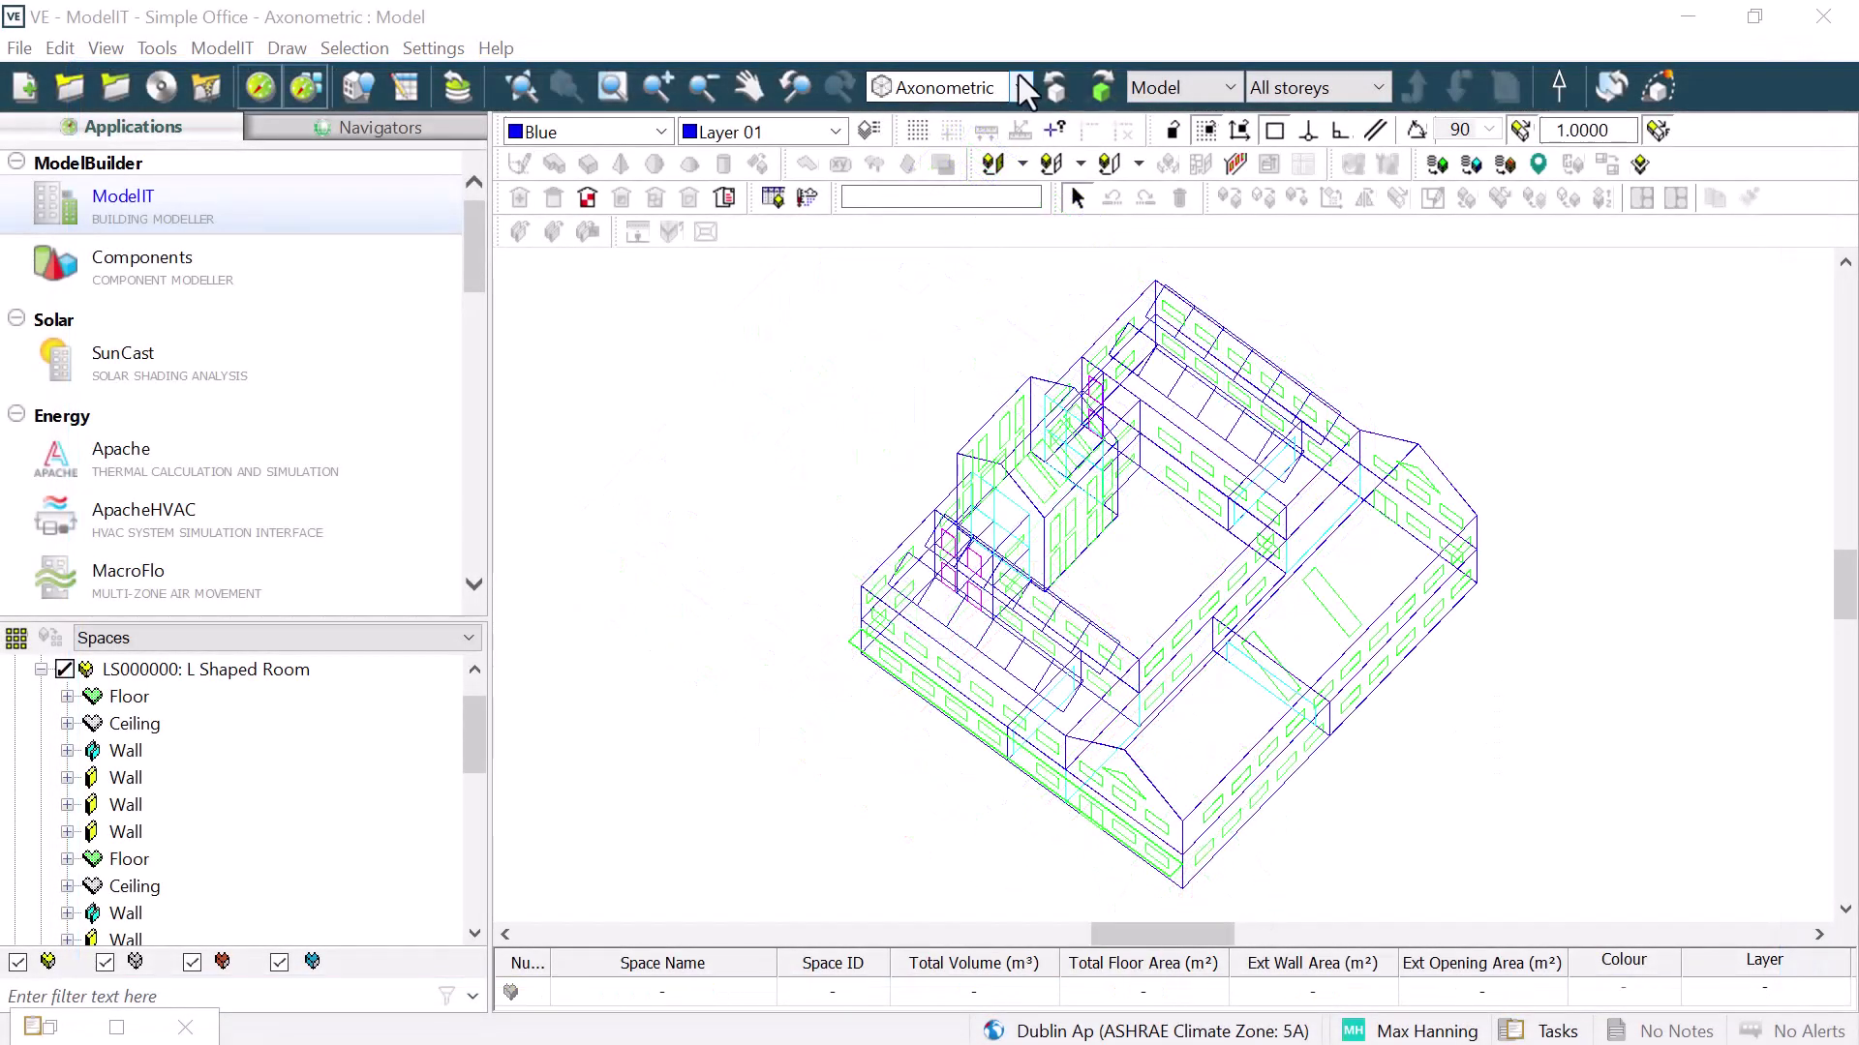
# - Switch to plan view and place a 2D Tree 5 landscaping object beside the building at x 28, y 5, z 0 m
pyautogui.click(1020, 87)
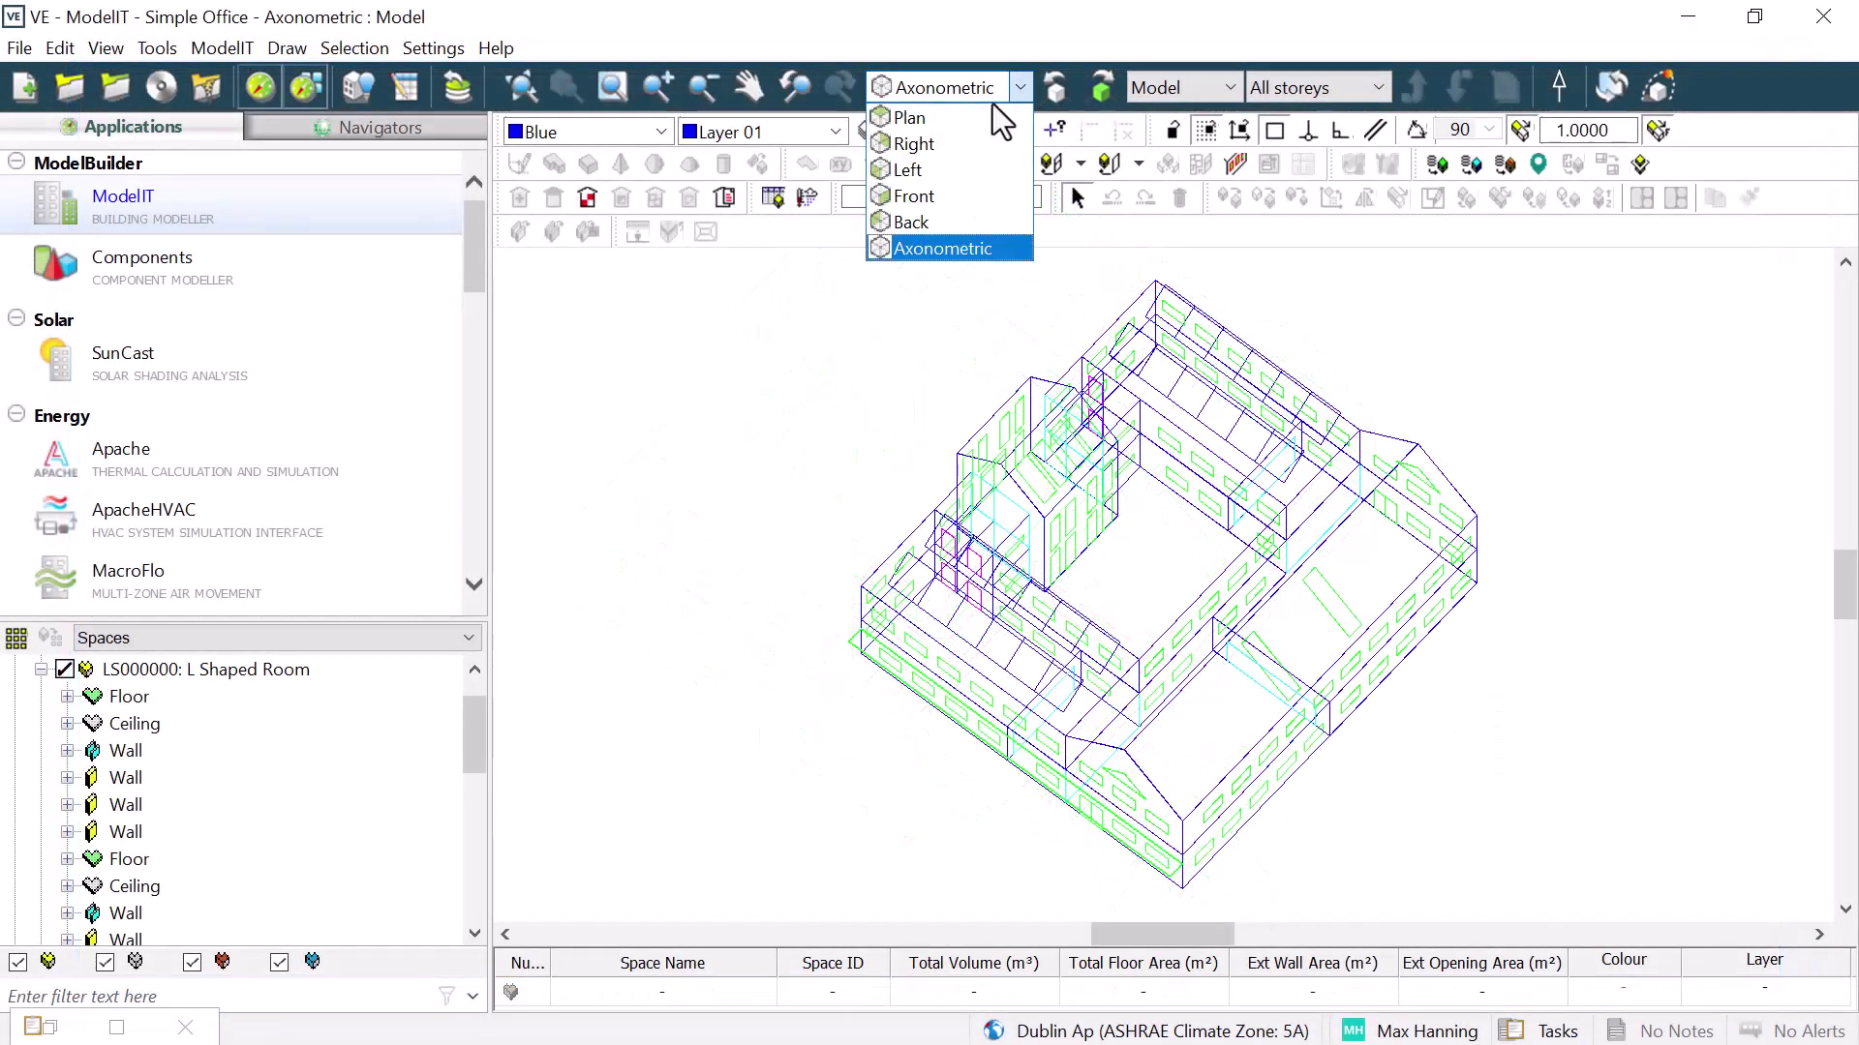
pyautogui.click(972, 117)
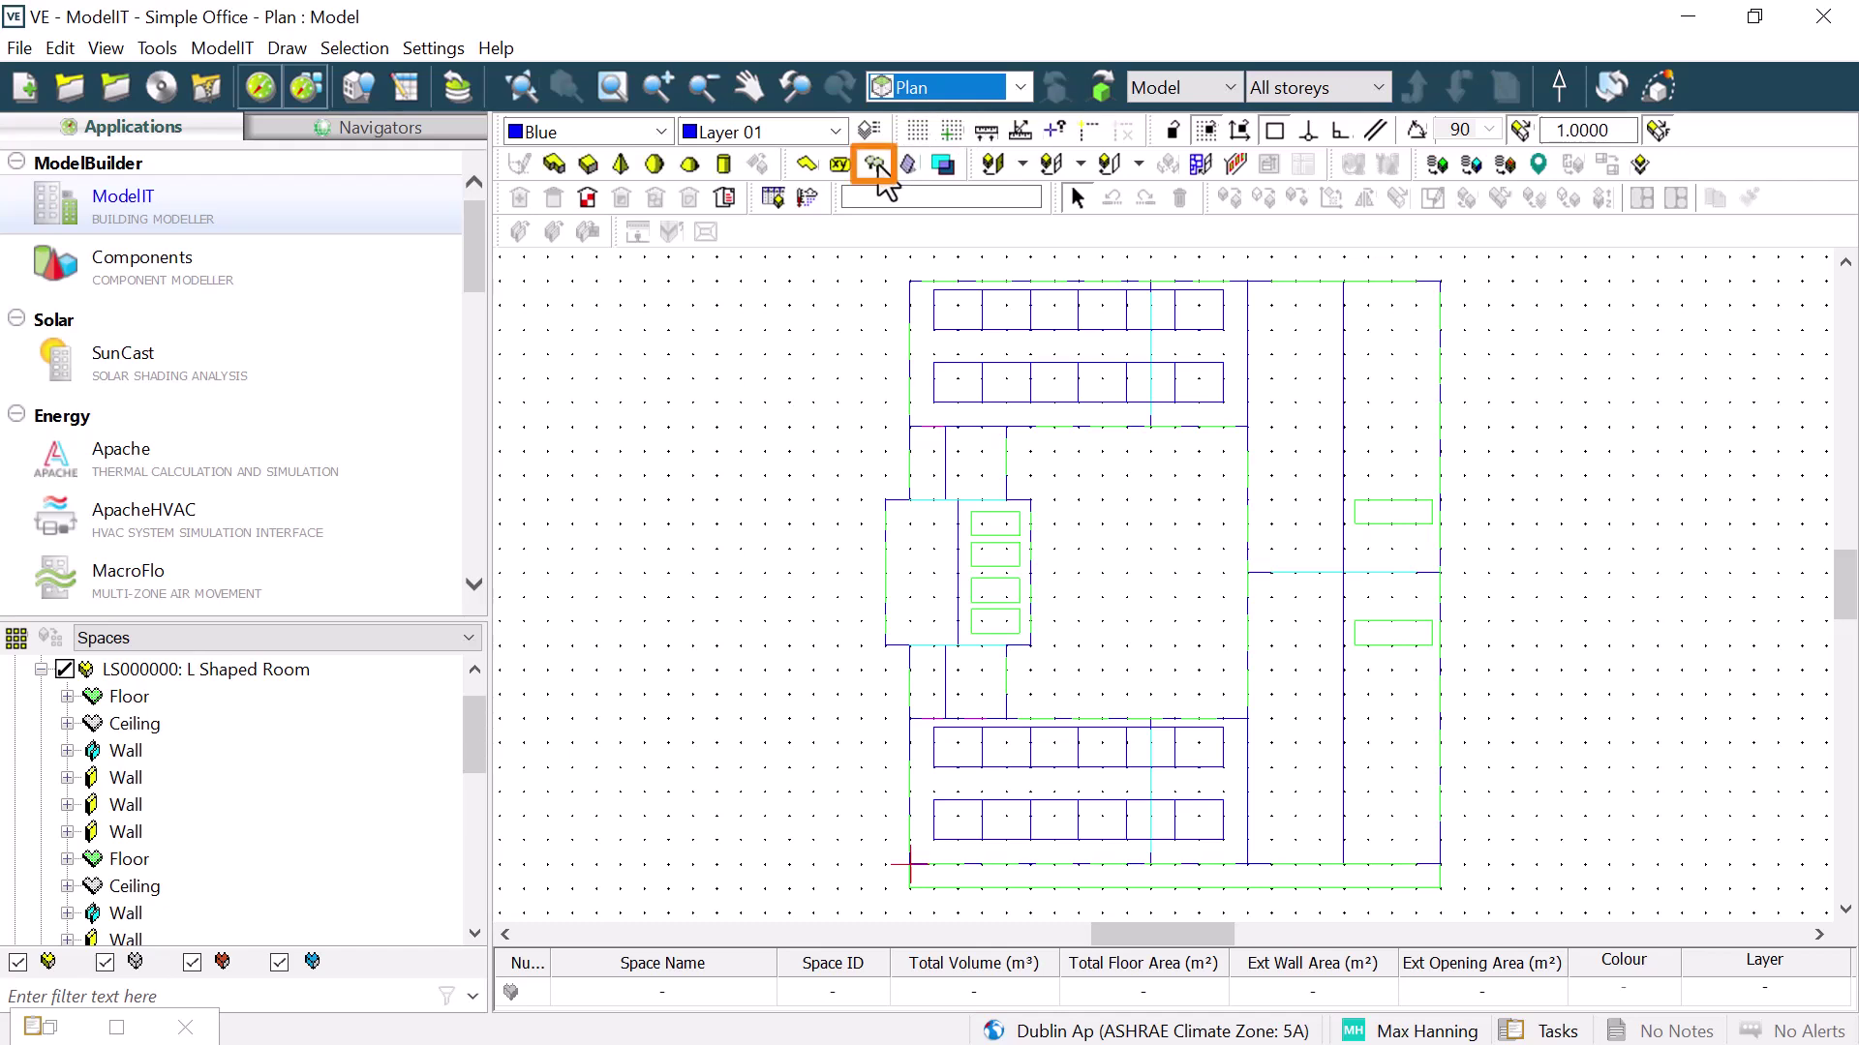
pyautogui.click(876, 168)
pyautogui.click(136, 368)
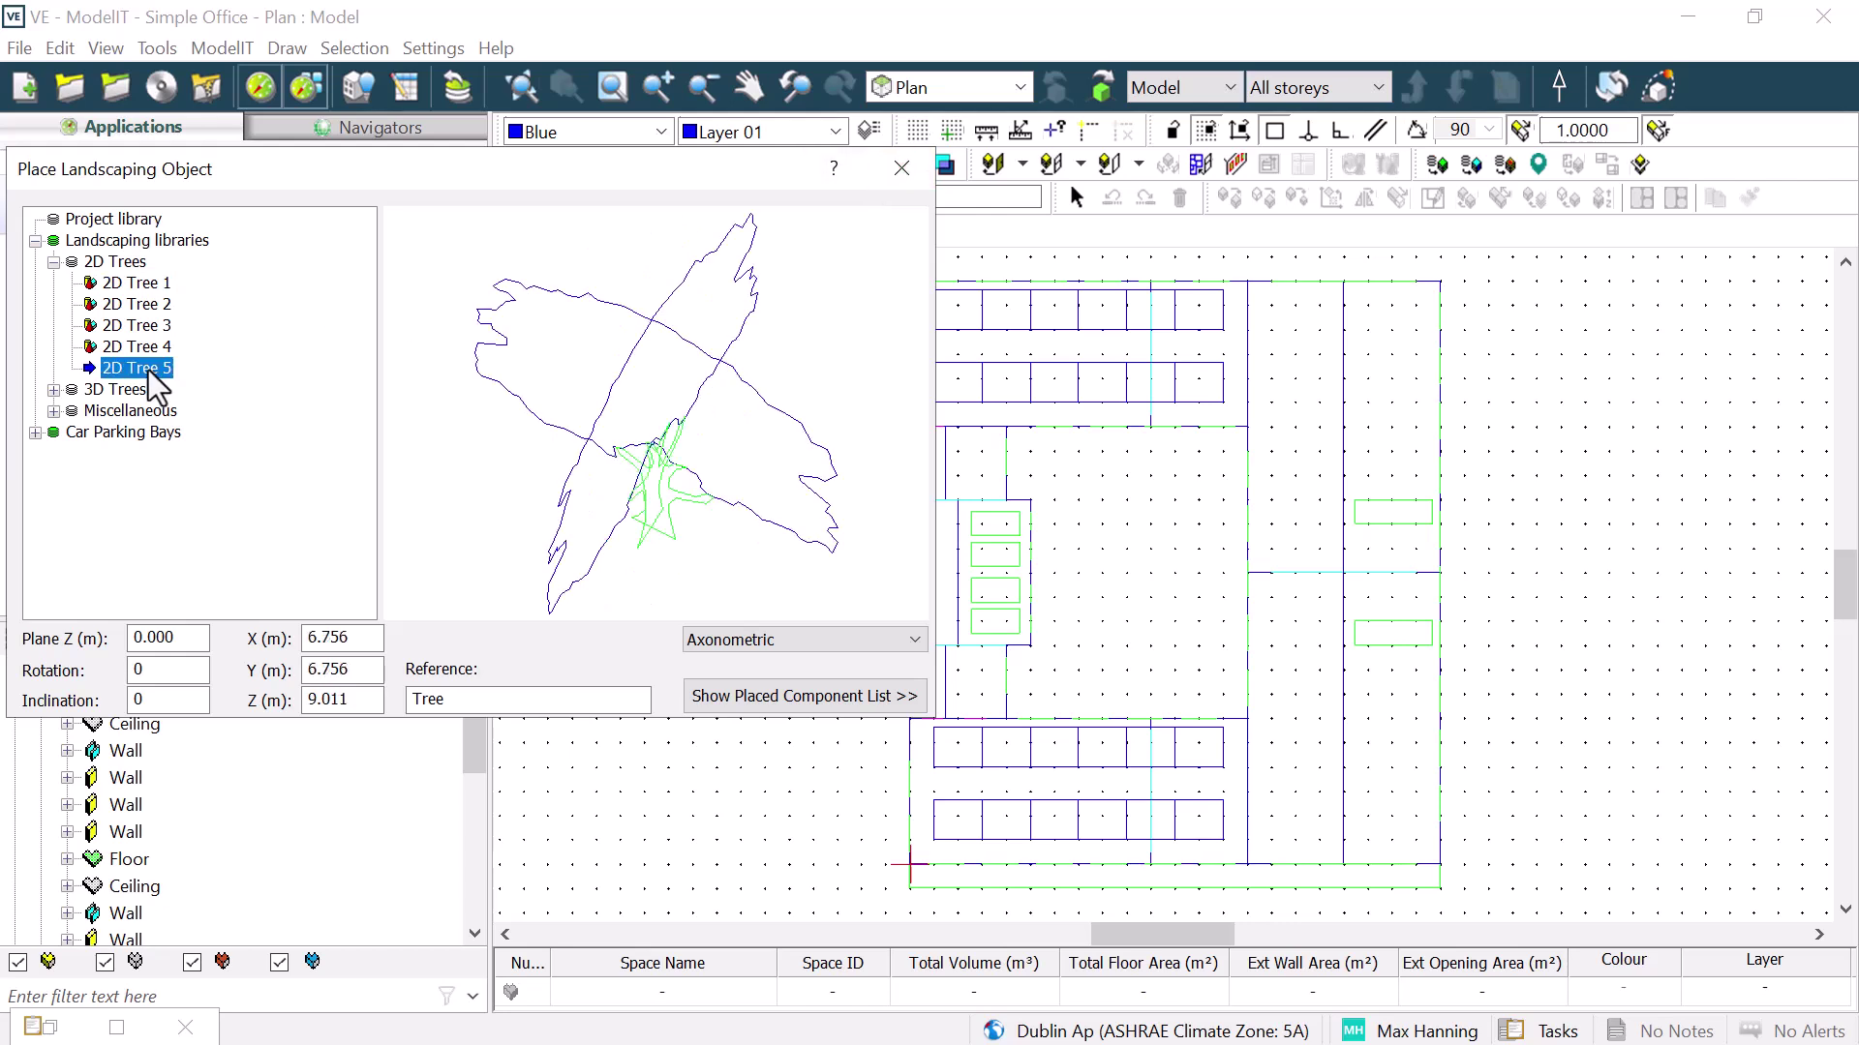
pyautogui.click(1595, 748)
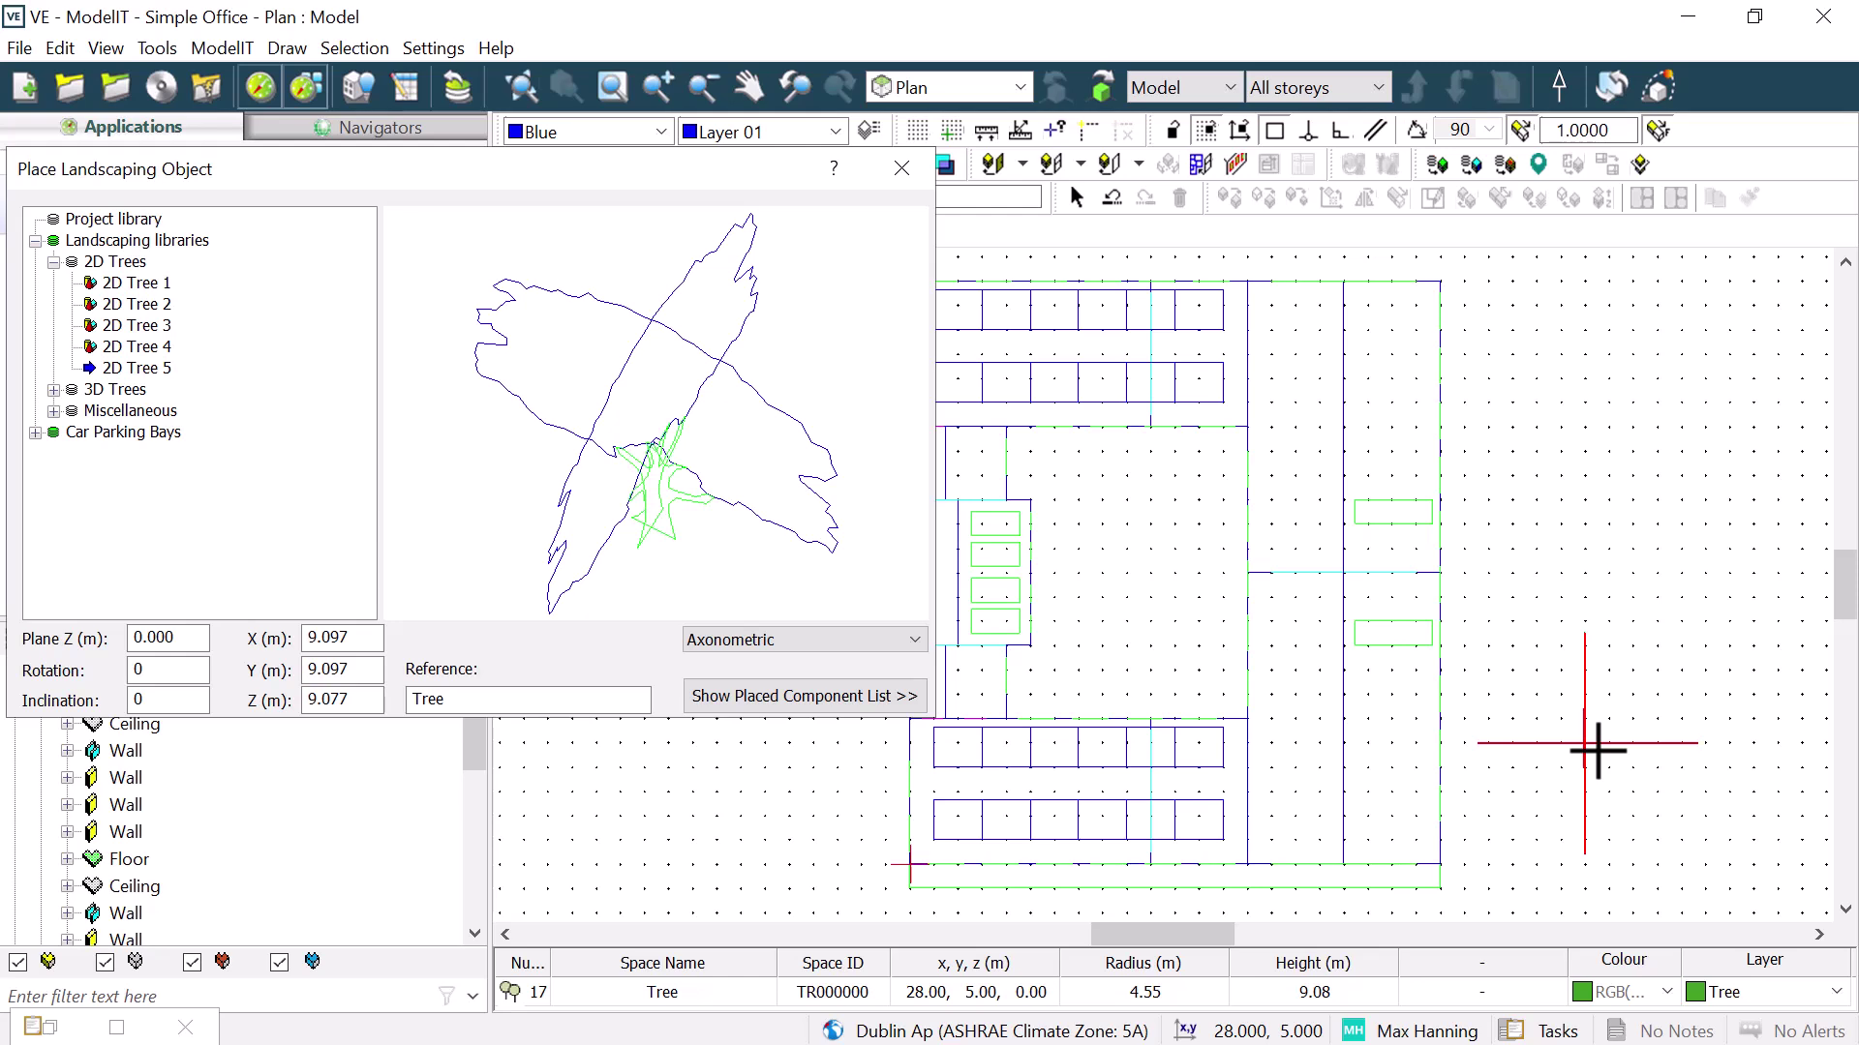
pyautogui.click(901, 168)
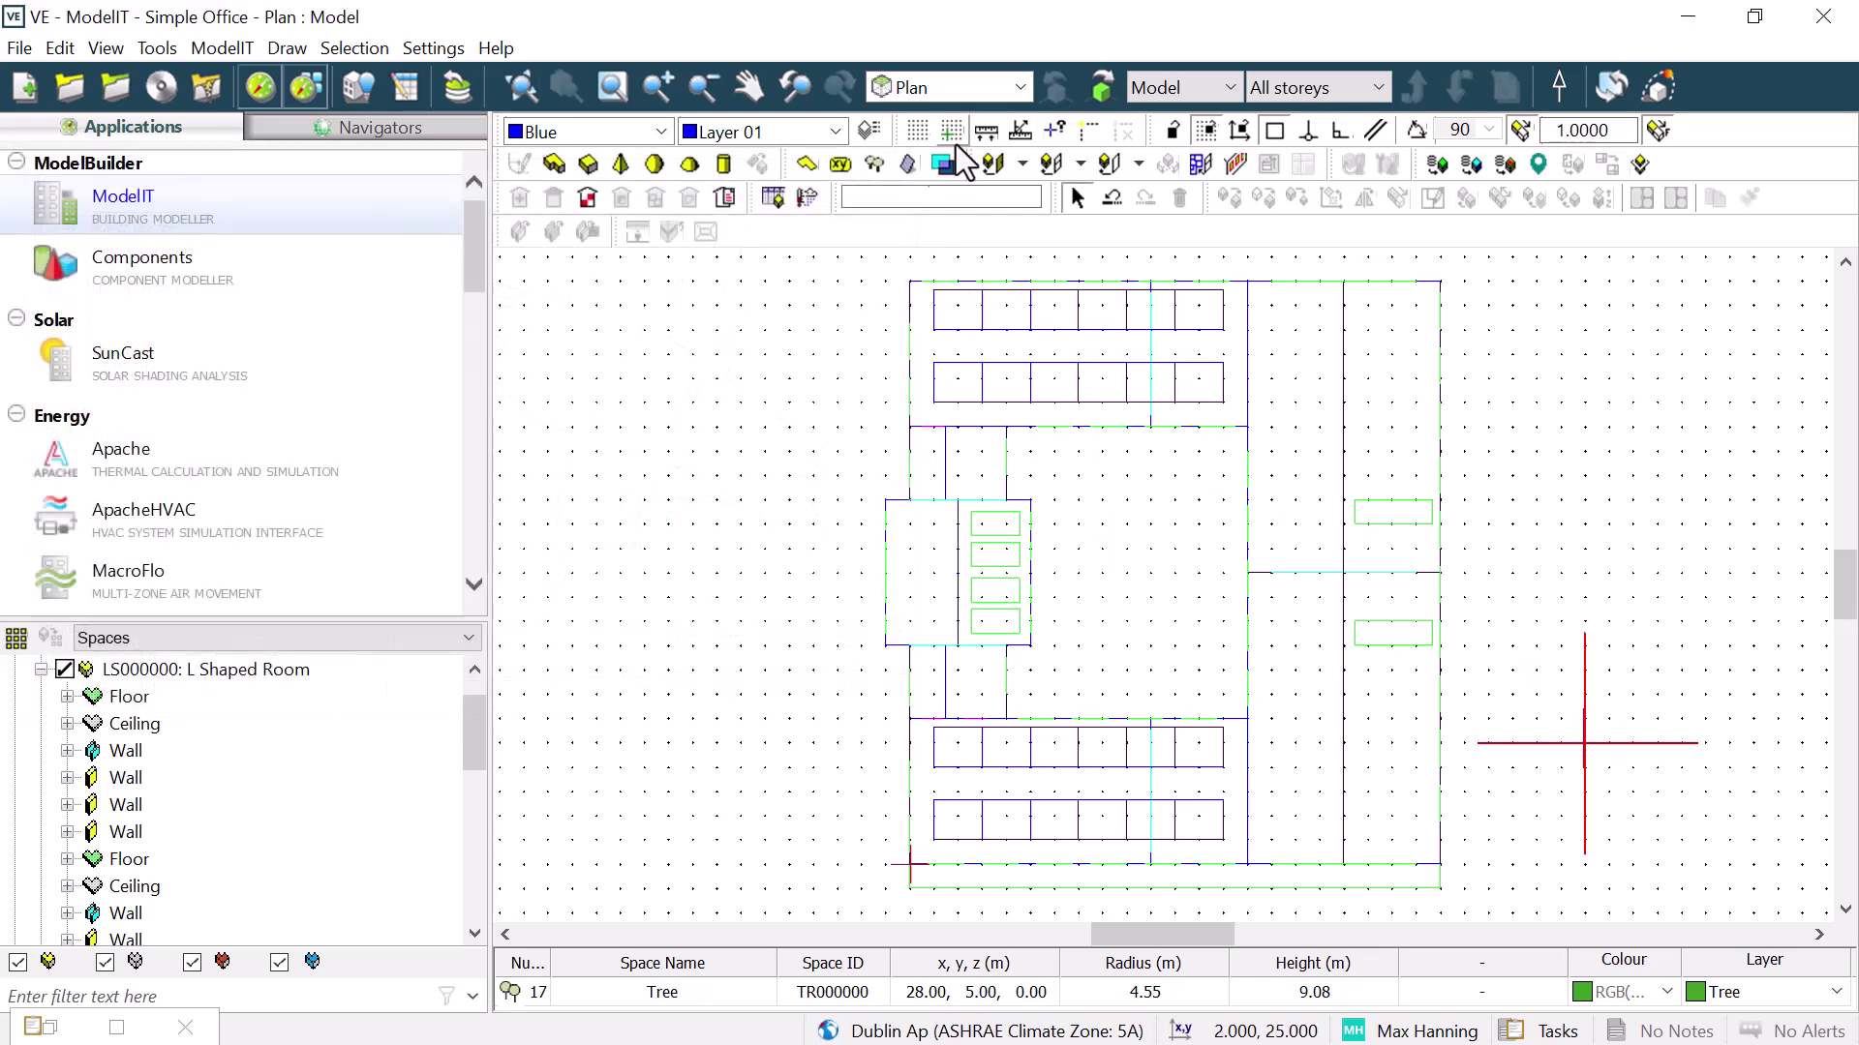
# - Review the object types available for a 2D shape, including Vegetated shade, and leave the settings without drawing one
pyautogui.click(806, 165)
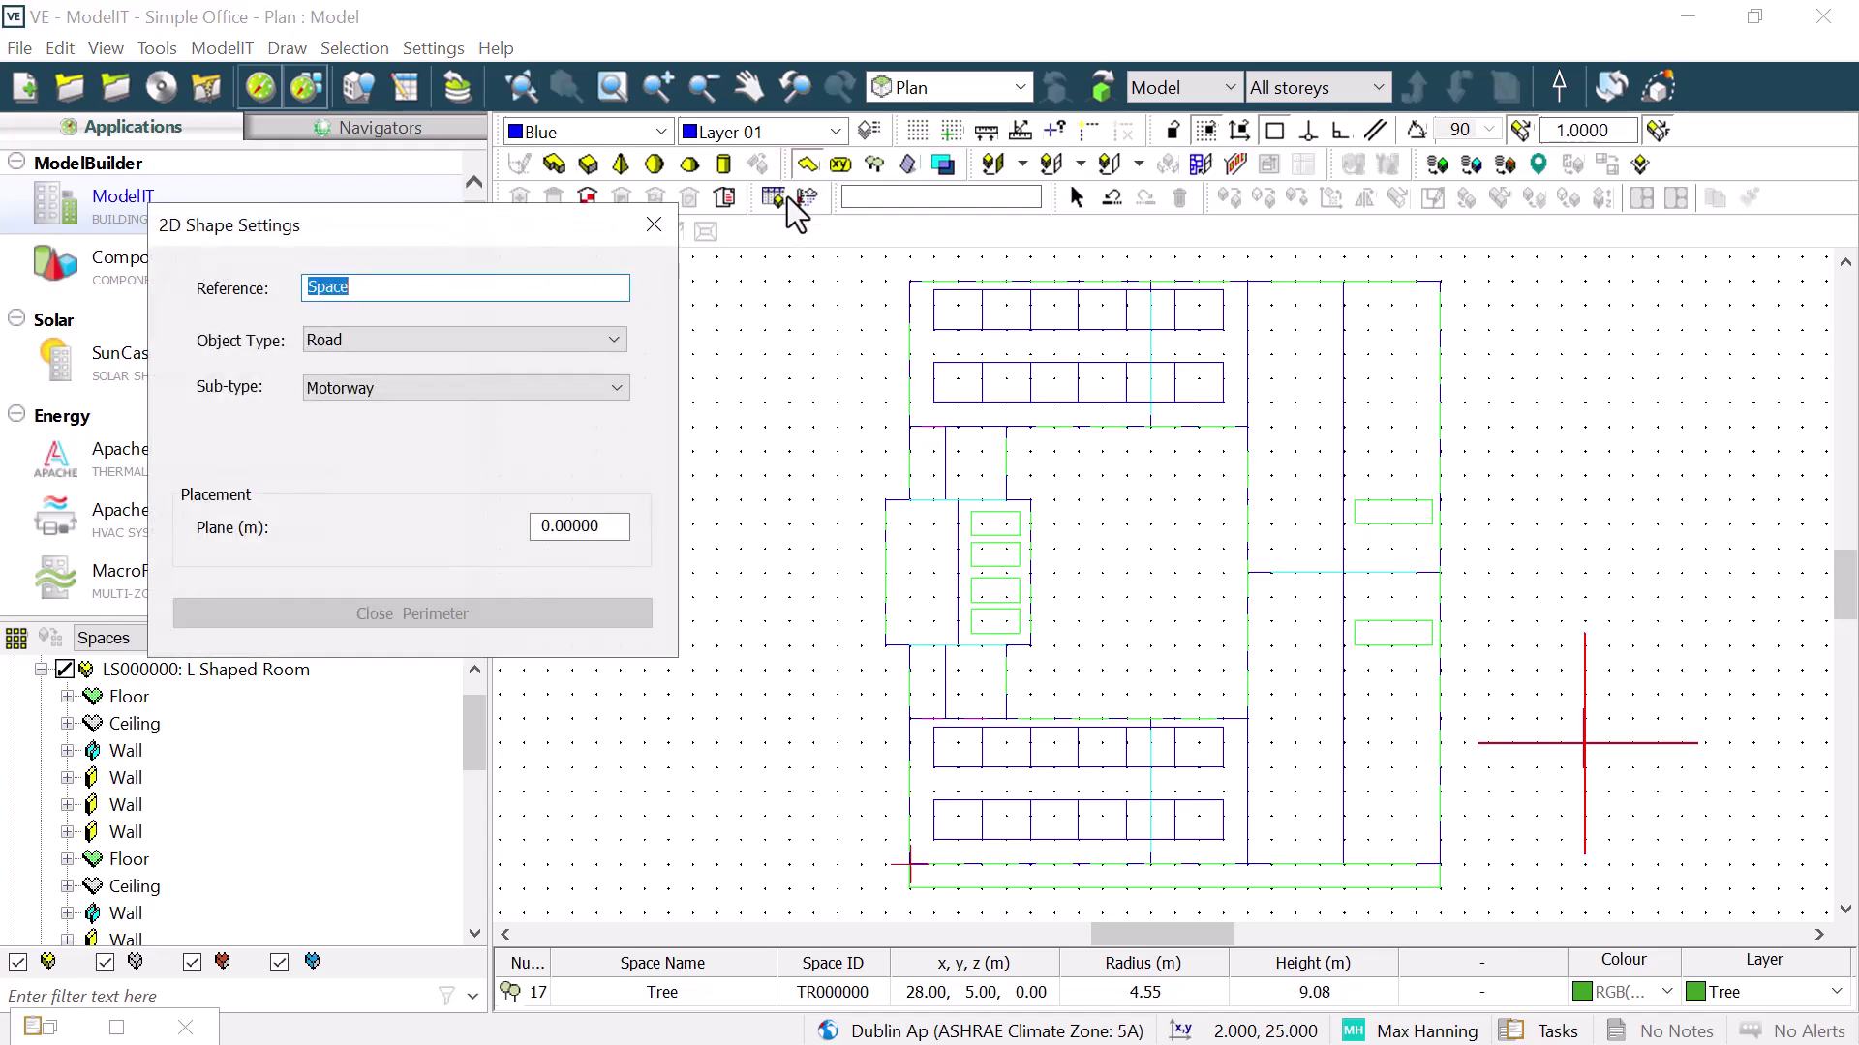
pyautogui.click(593, 345)
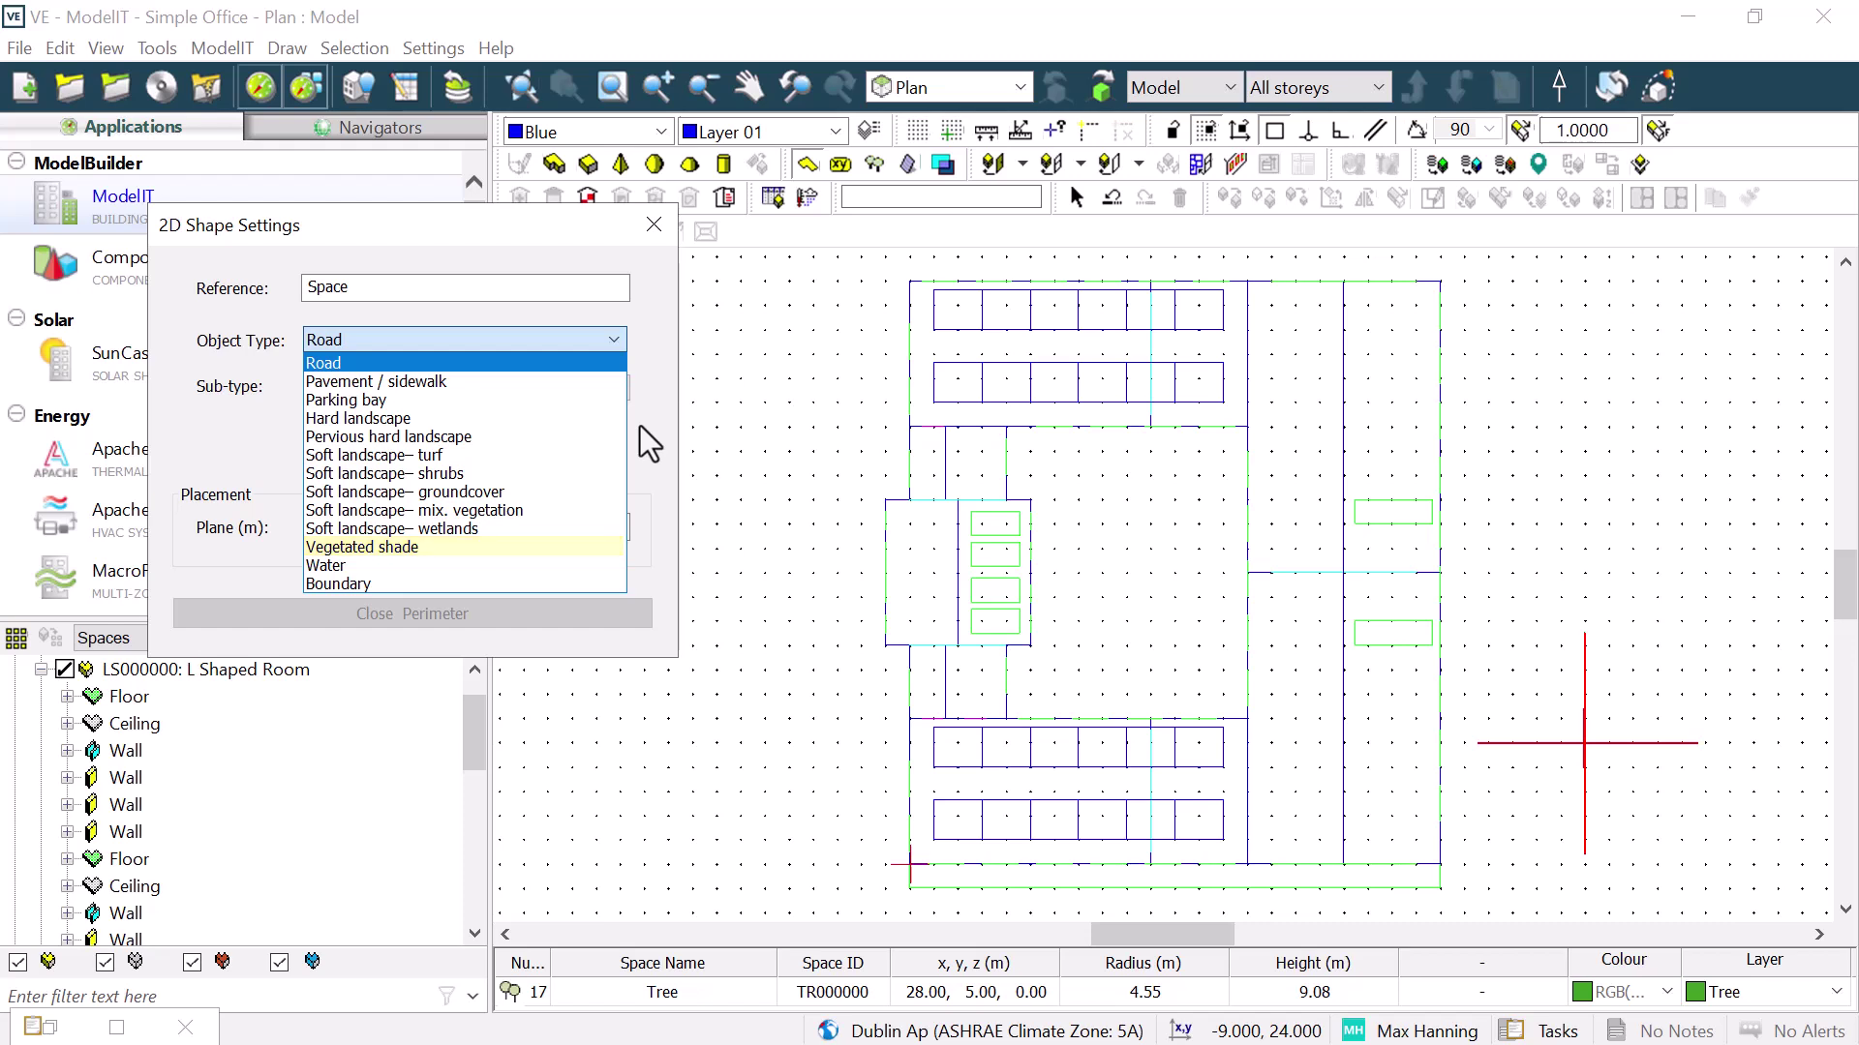
pyautogui.click(662, 464)
pyautogui.click(654, 224)
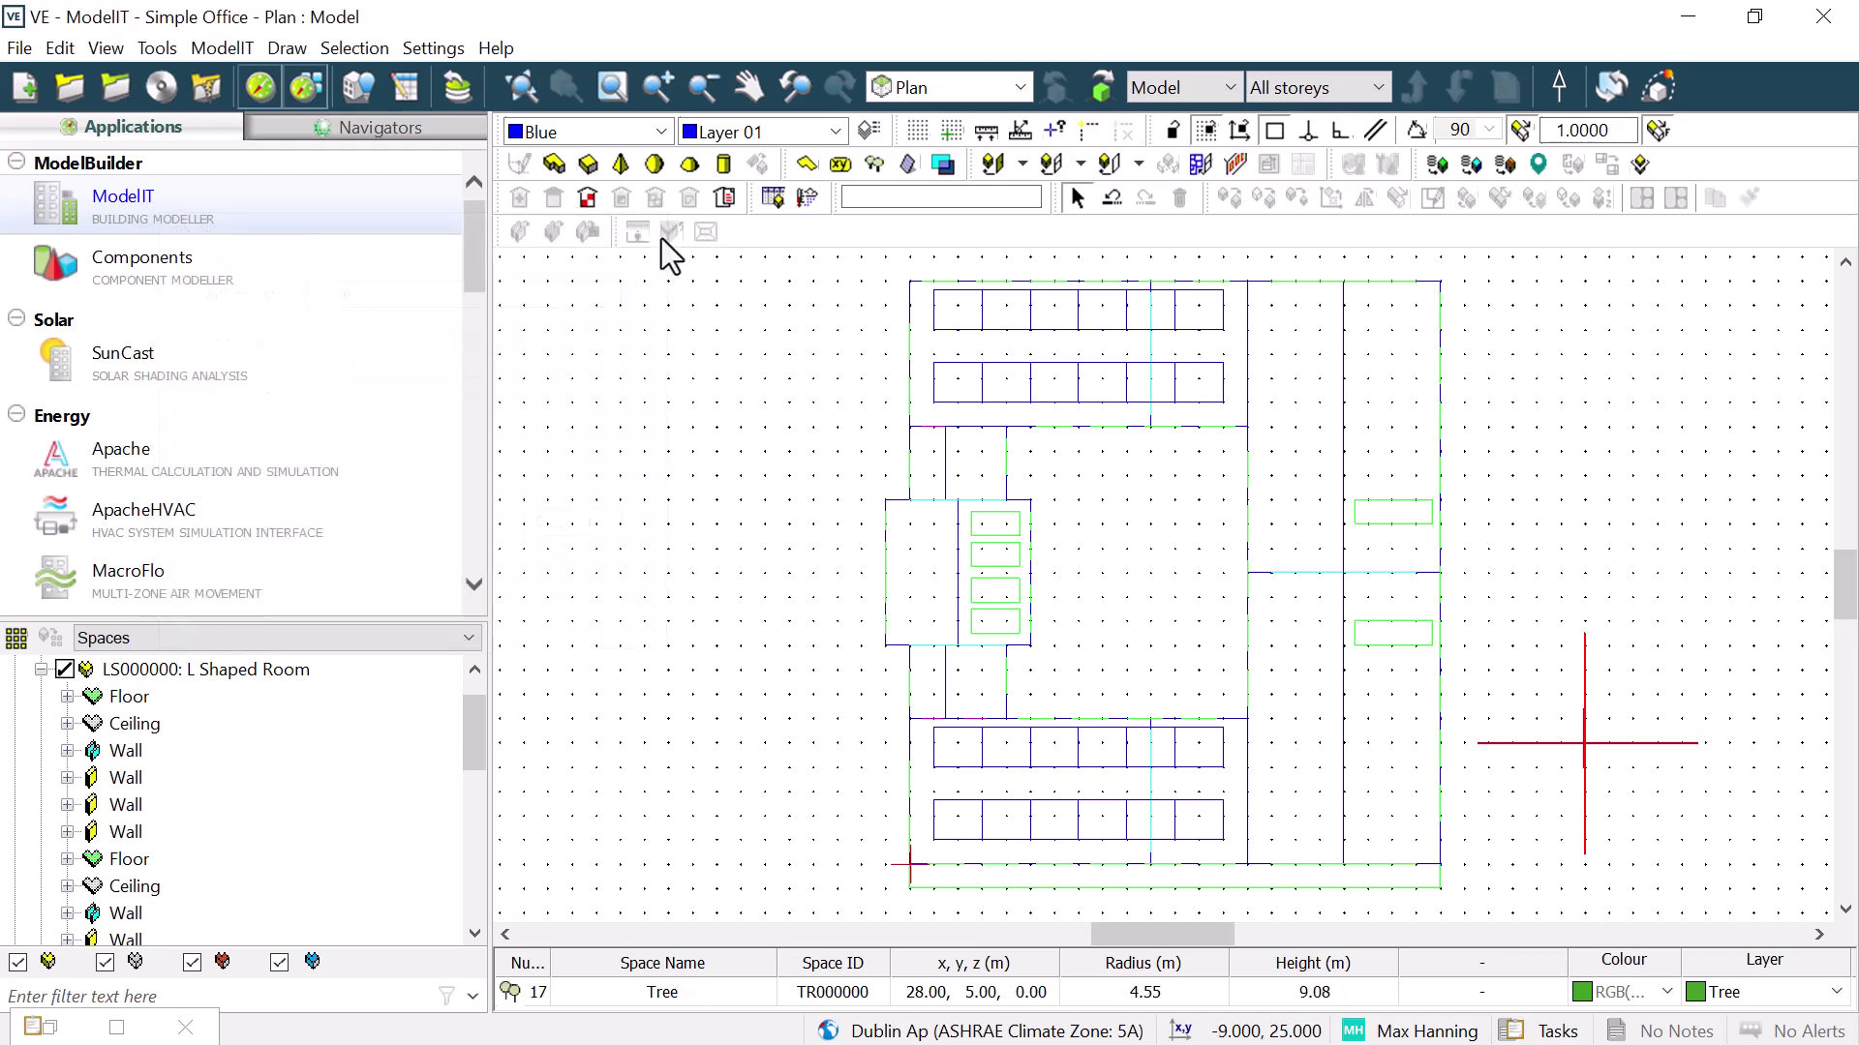
# - Return the model to axonometric view and switch to the RadianceIES lighting simulation application
pyautogui.click(1021, 88)
pyautogui.click(950, 252)
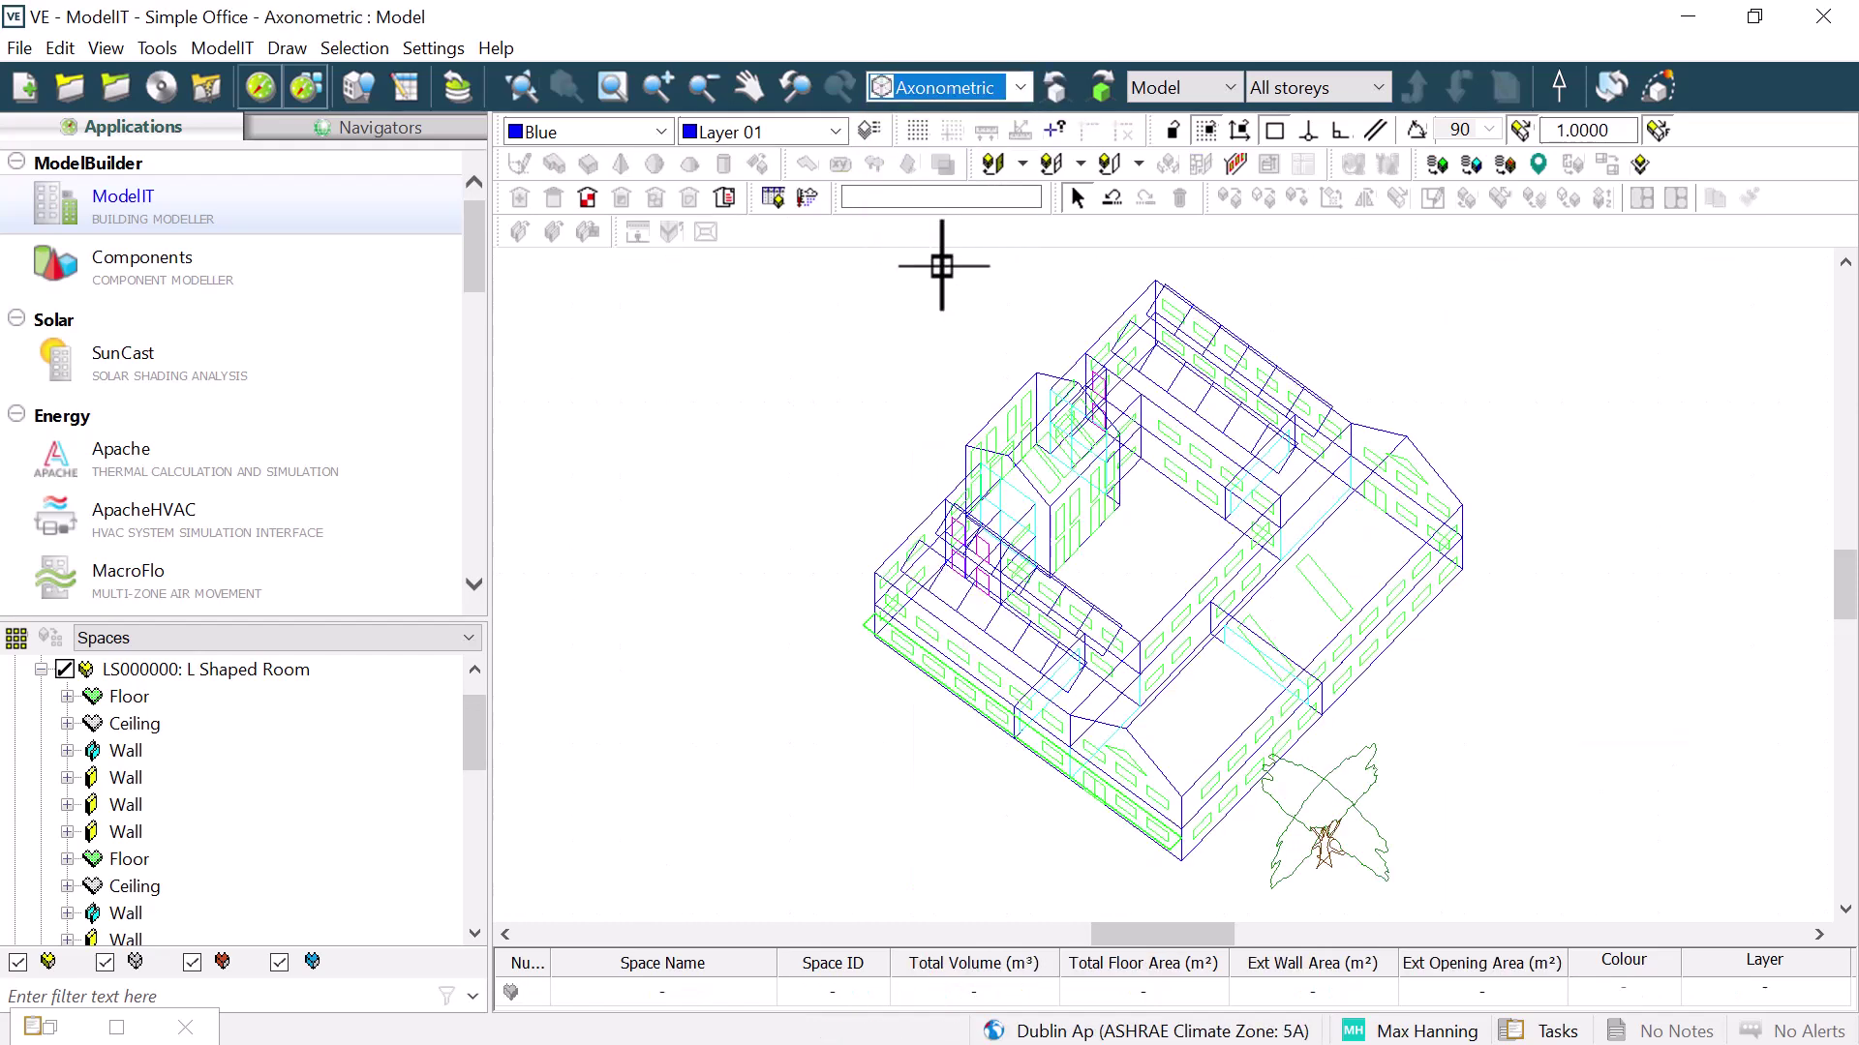
pyautogui.scroll(-10, 329, 470)
pyautogui.click(285, 466)
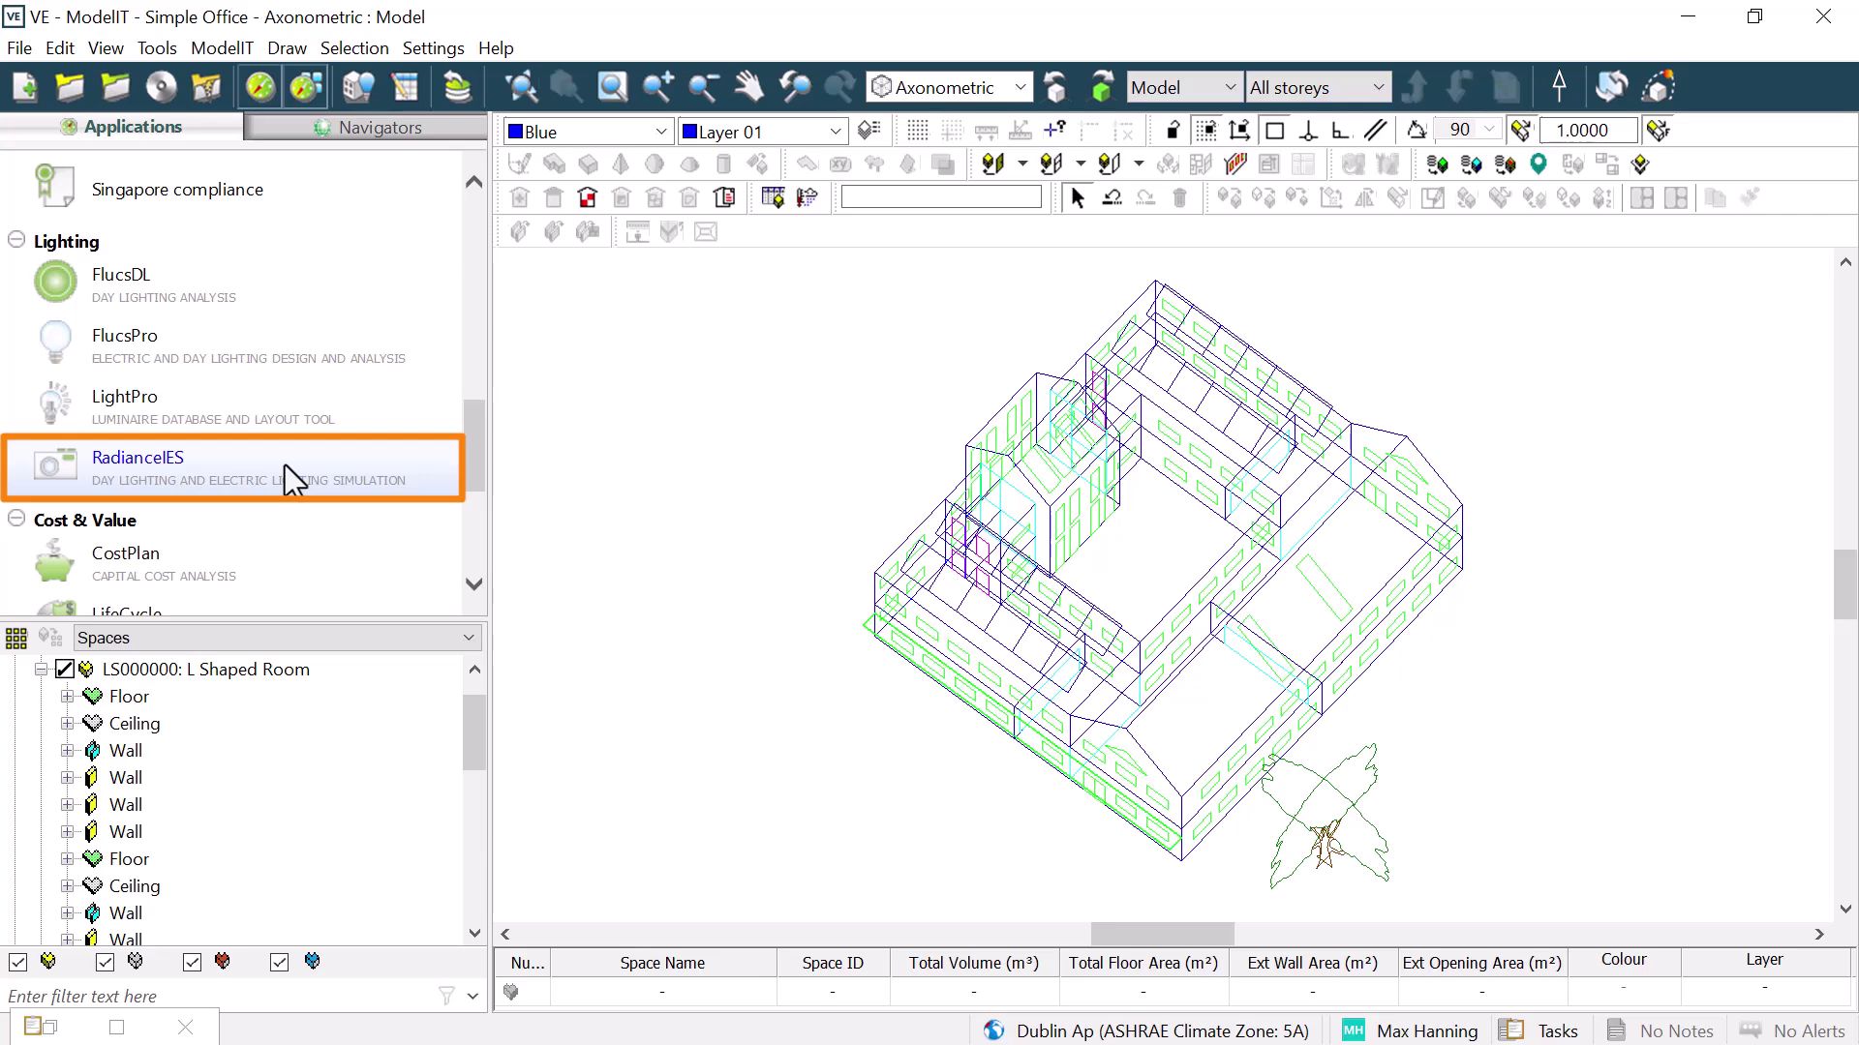
pyautogui.click(854, 652)
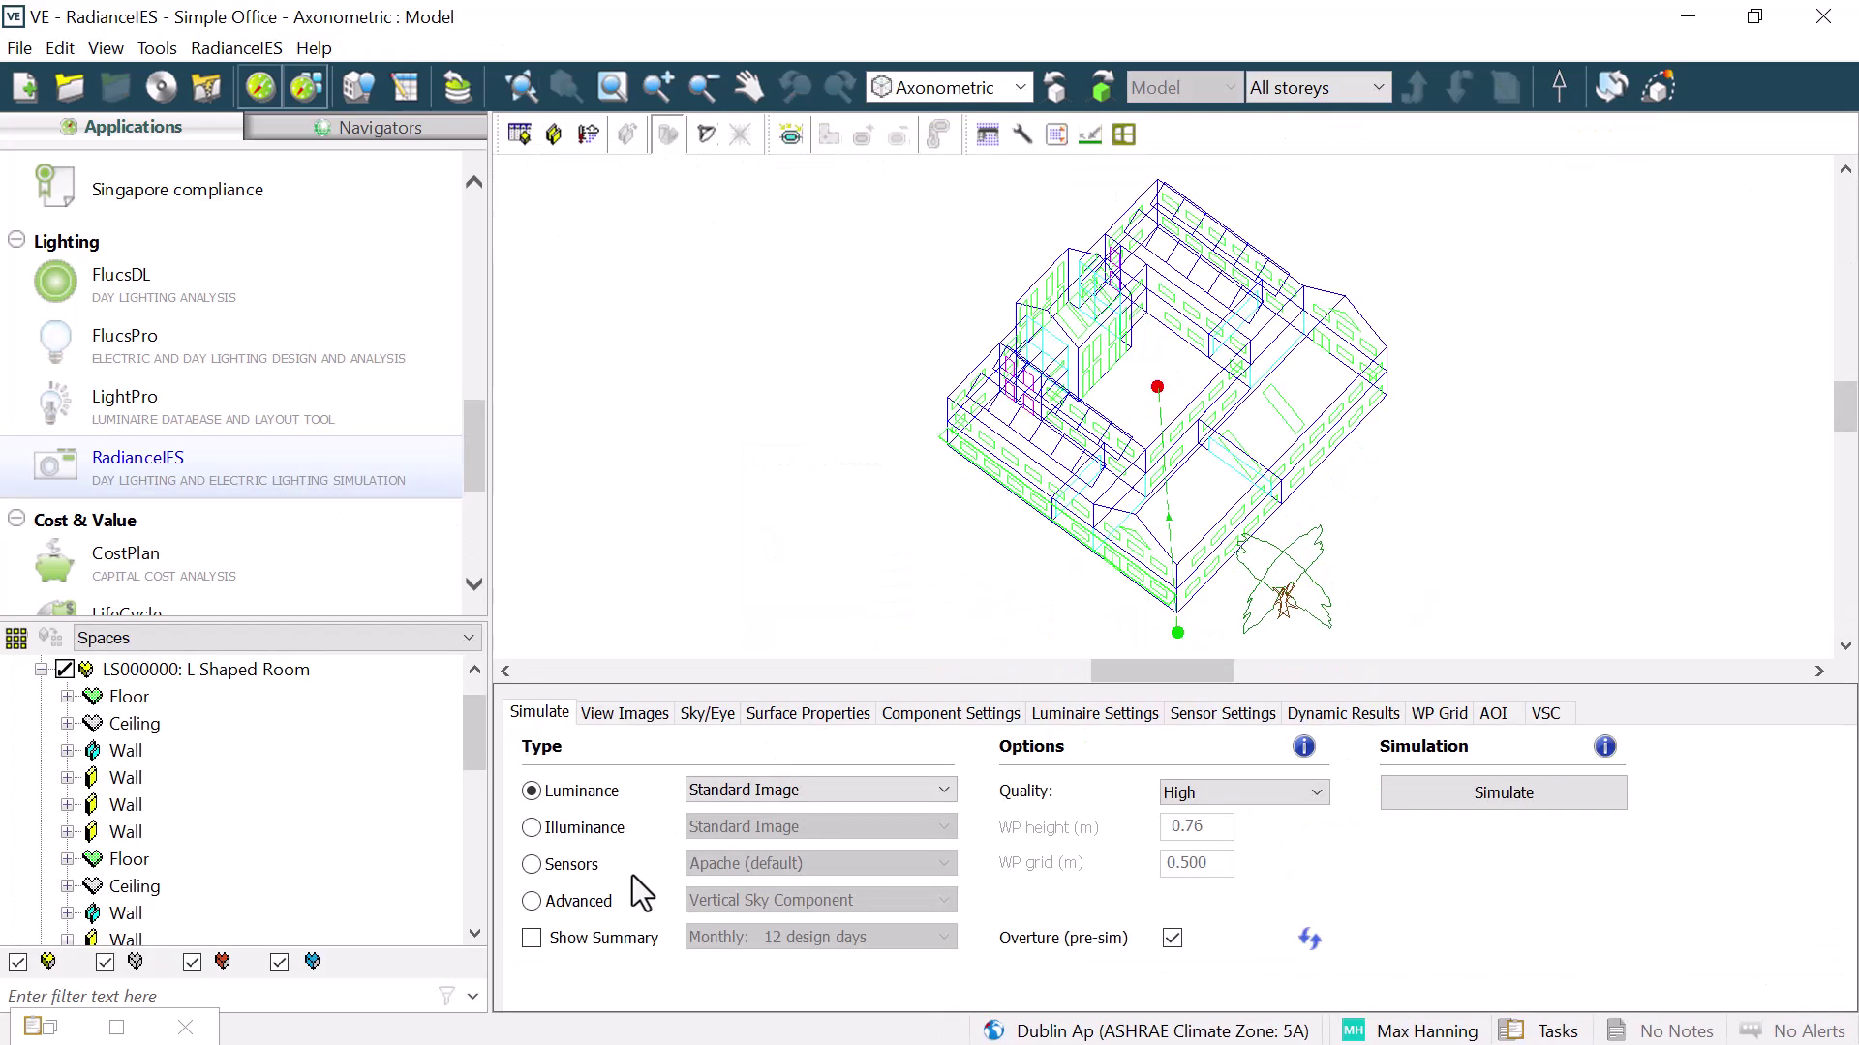
# - Set the simulation type to Advanced with the BR 209 Daylight Factor (App G) analysis
pyautogui.click(575, 901)
pyautogui.click(790, 900)
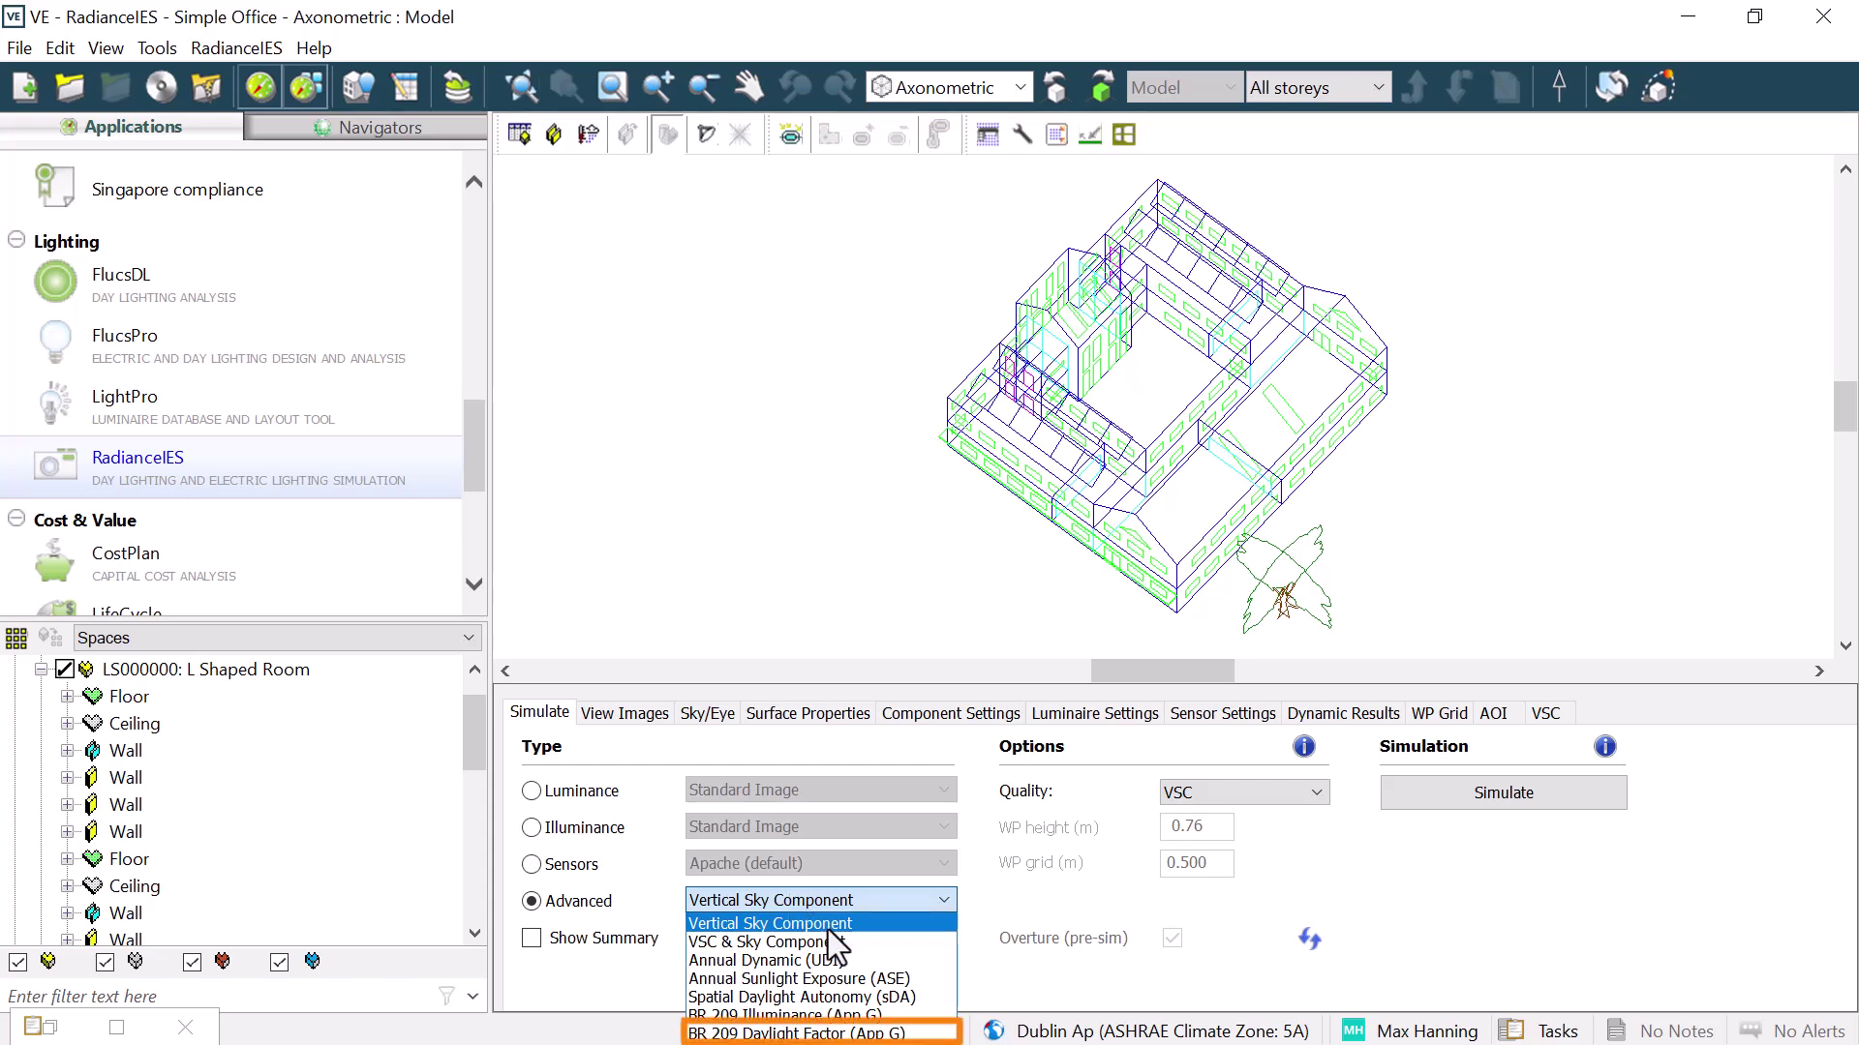
pyautogui.click(870, 1033)
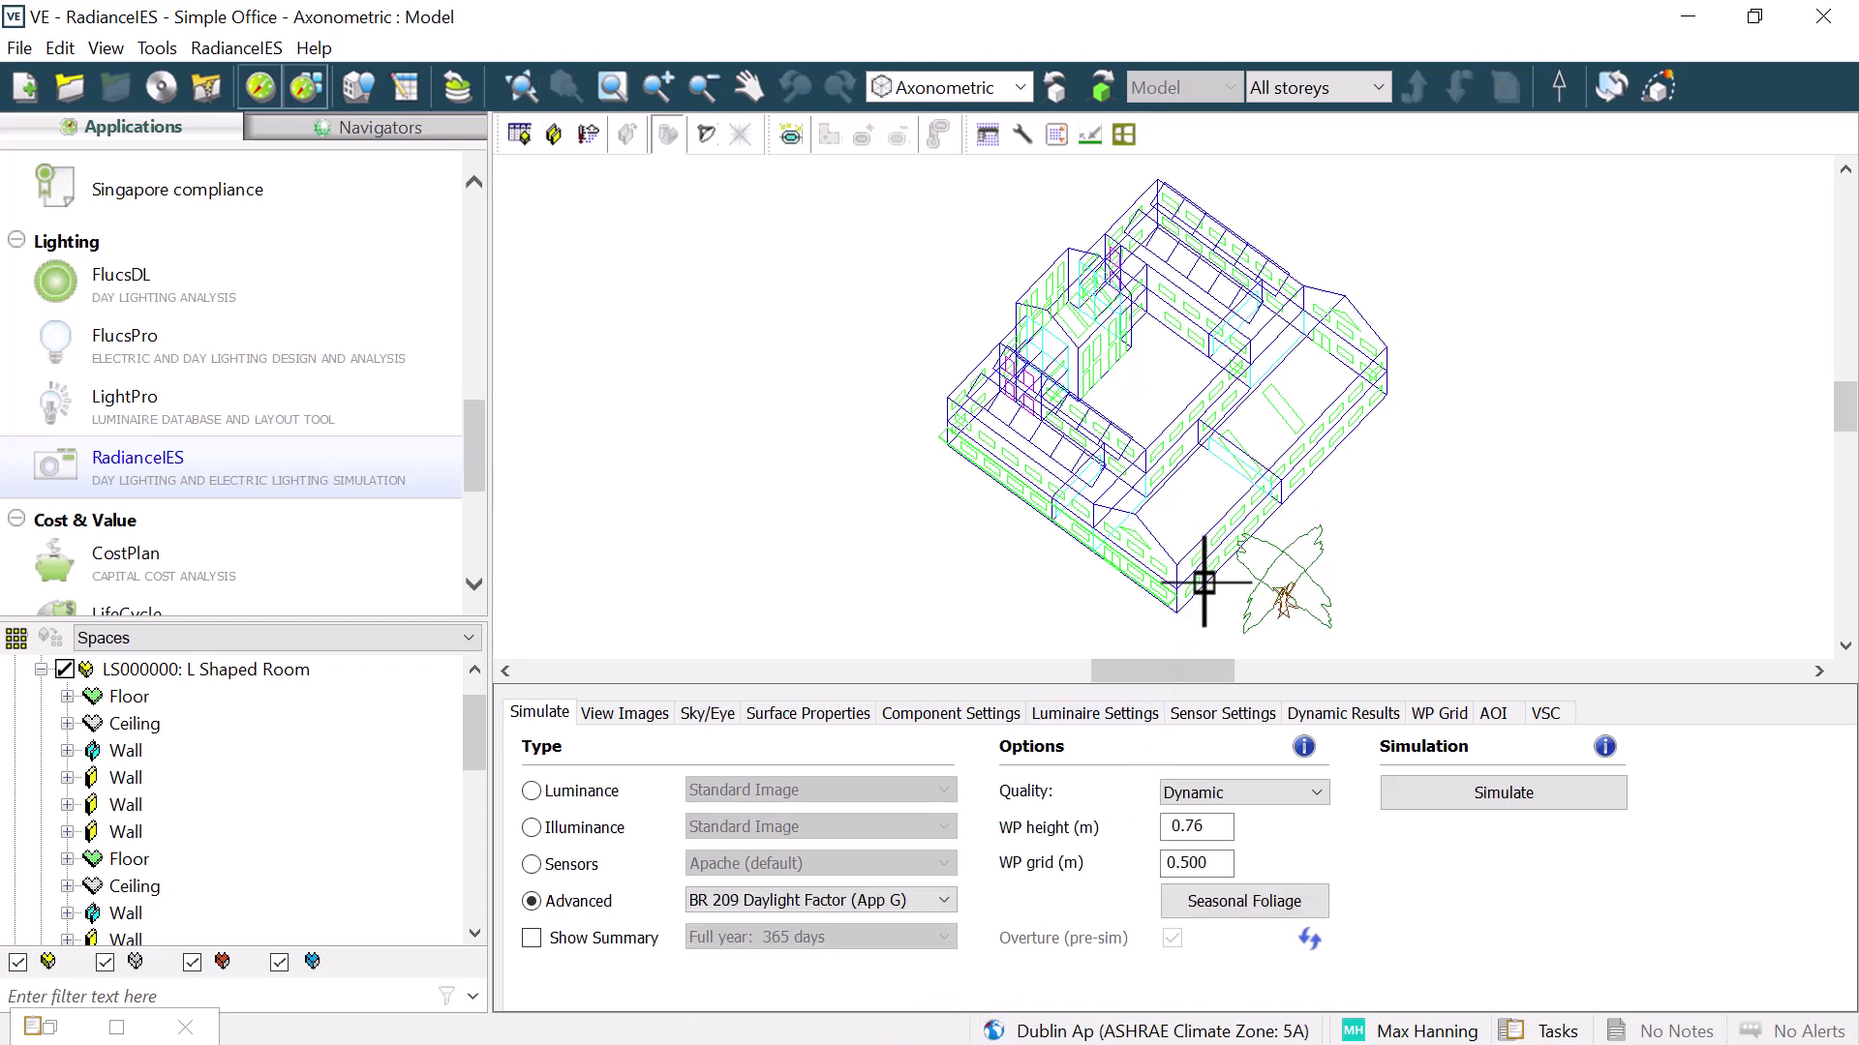
# - Select the L Shaped Room and create its seasonal foliage MAP files with RGB transmissivities of 0.20 for summer and 0.60 for winter
pyautogui.scroll(2, 1204, 581)
pyautogui.click(1229, 545)
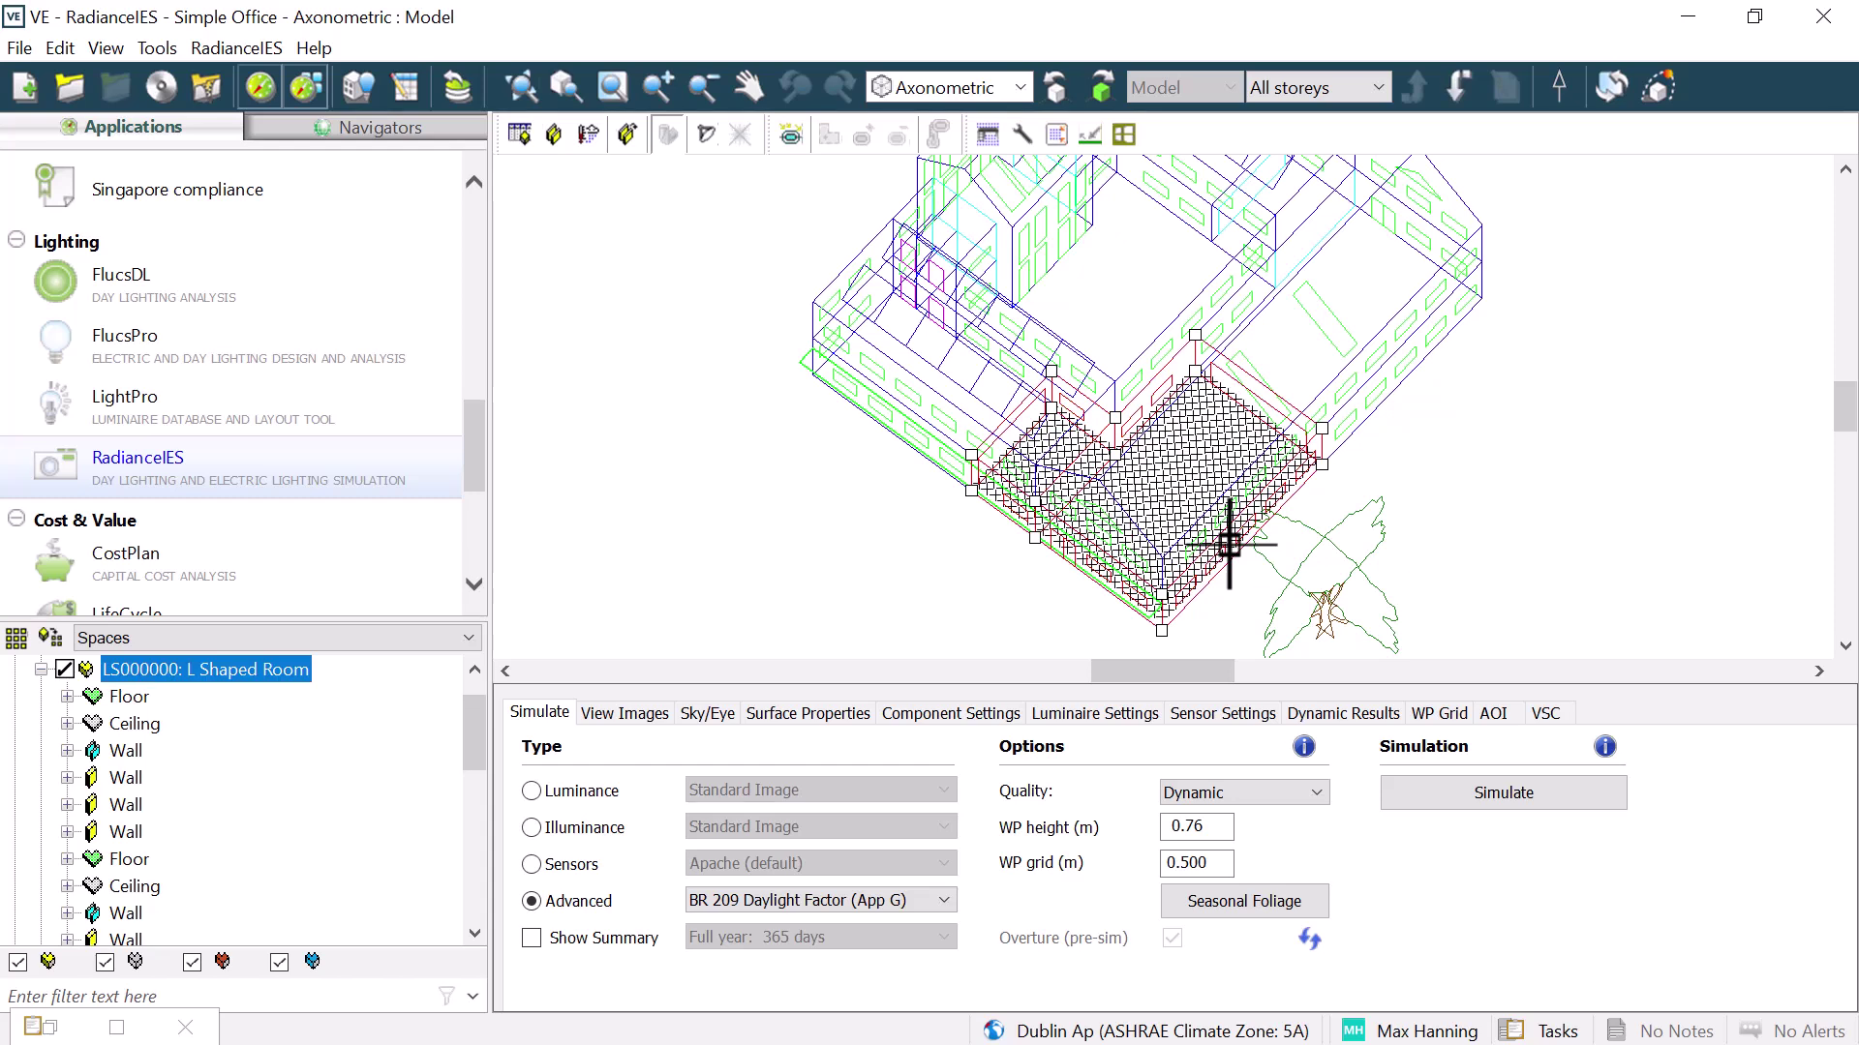
pyautogui.click(1294, 902)
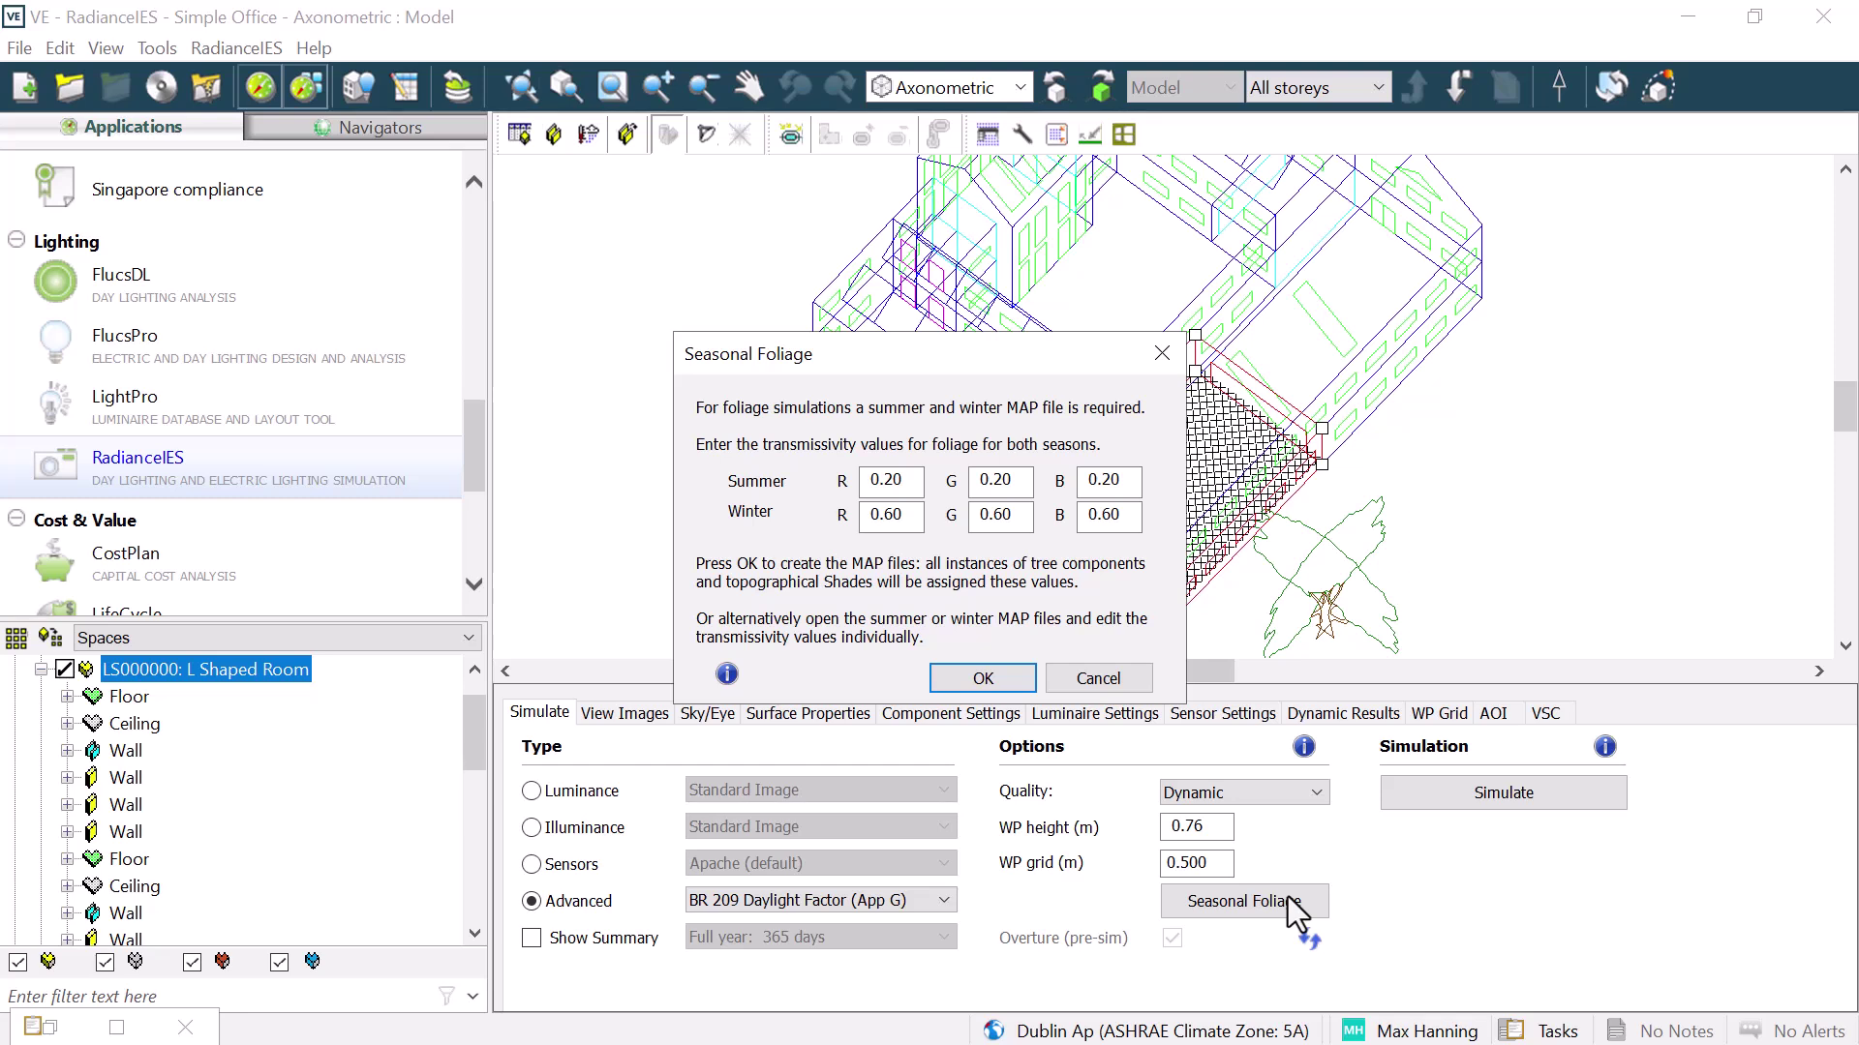
pyautogui.click(1014, 685)
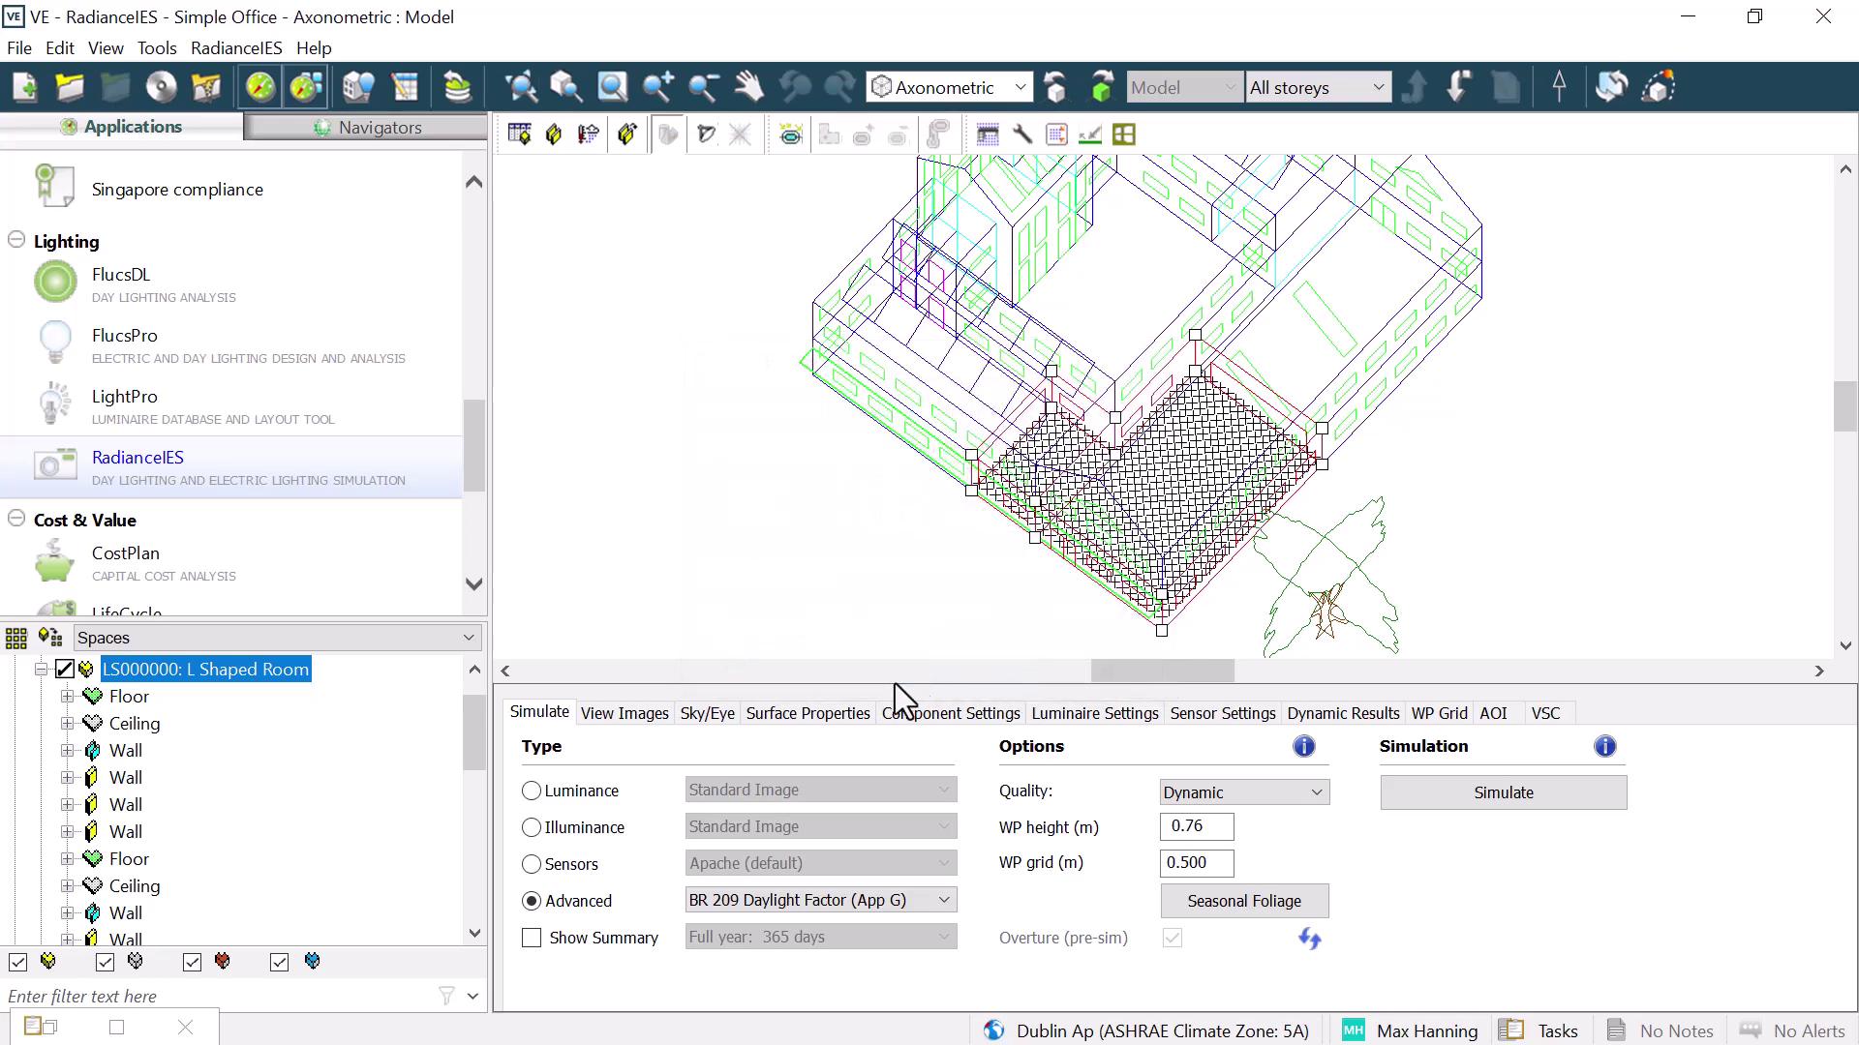
# - Check which sky condition is set for the simulation and look through the available sky options
pyautogui.click(695, 713)
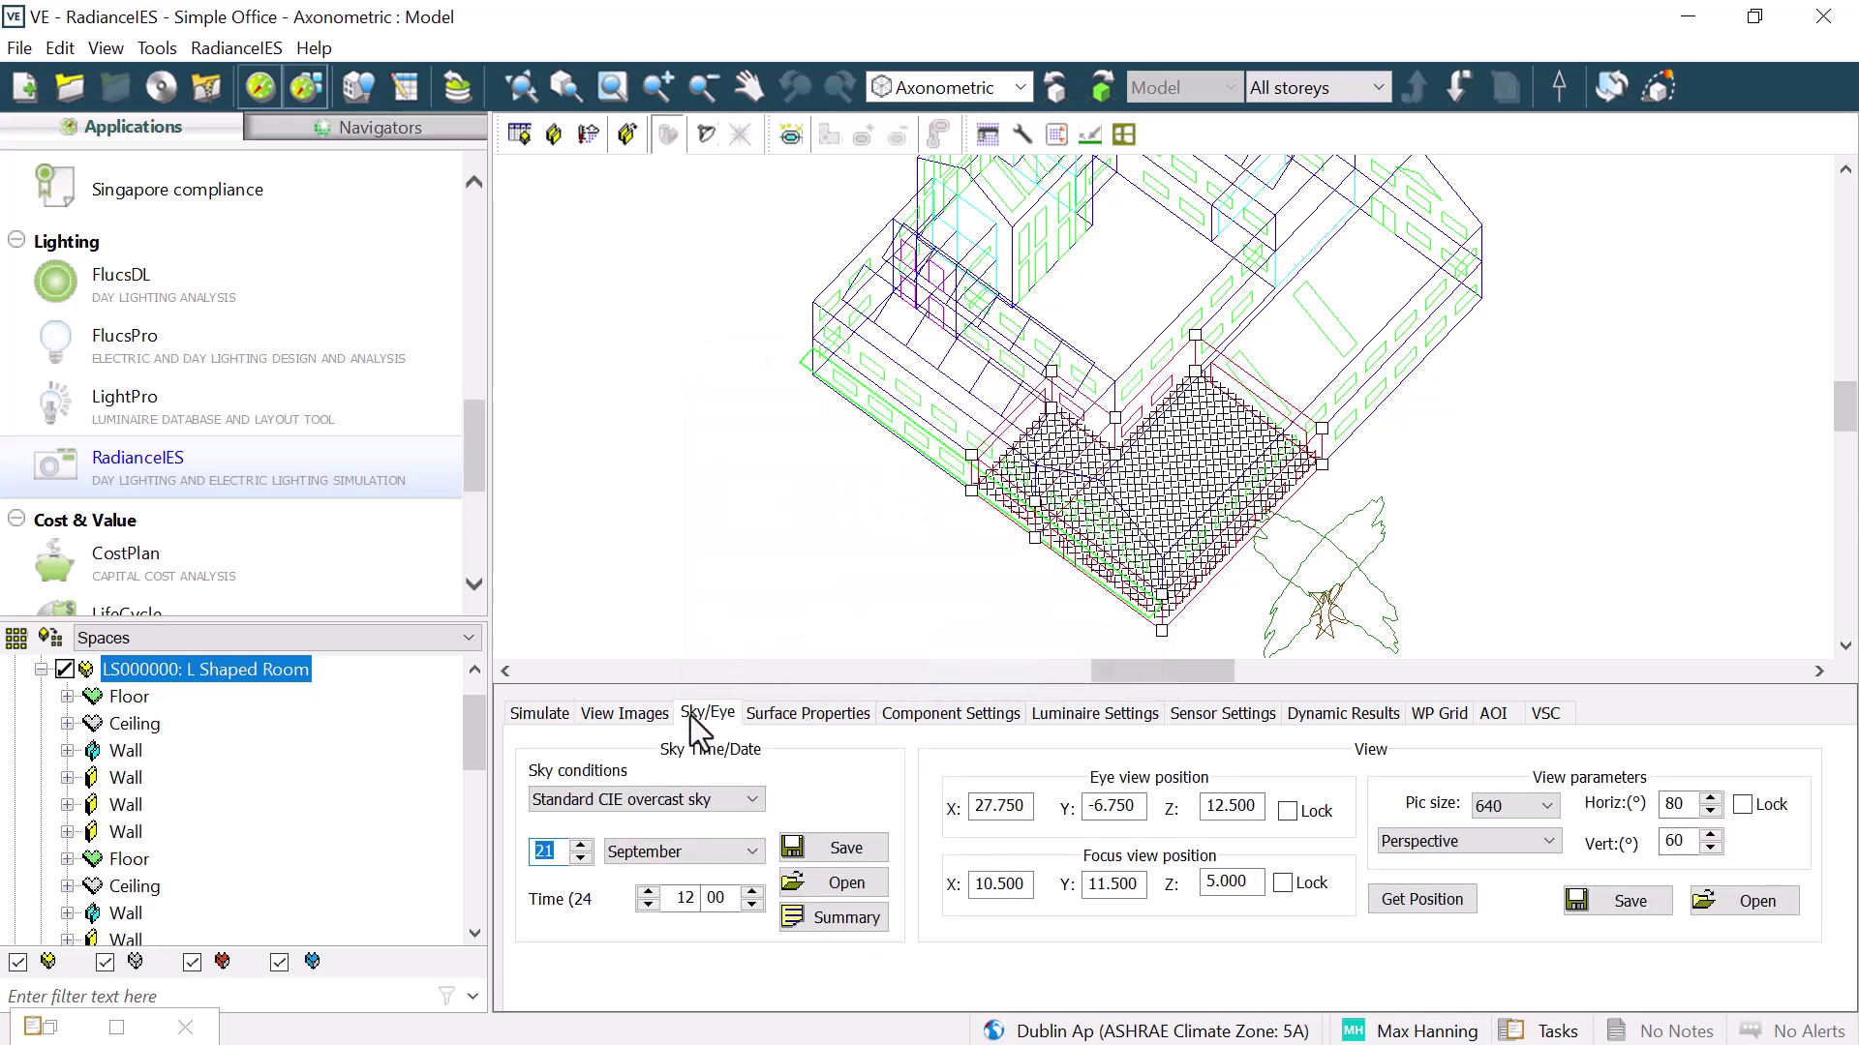
pyautogui.click(751, 801)
pyautogui.click(752, 802)
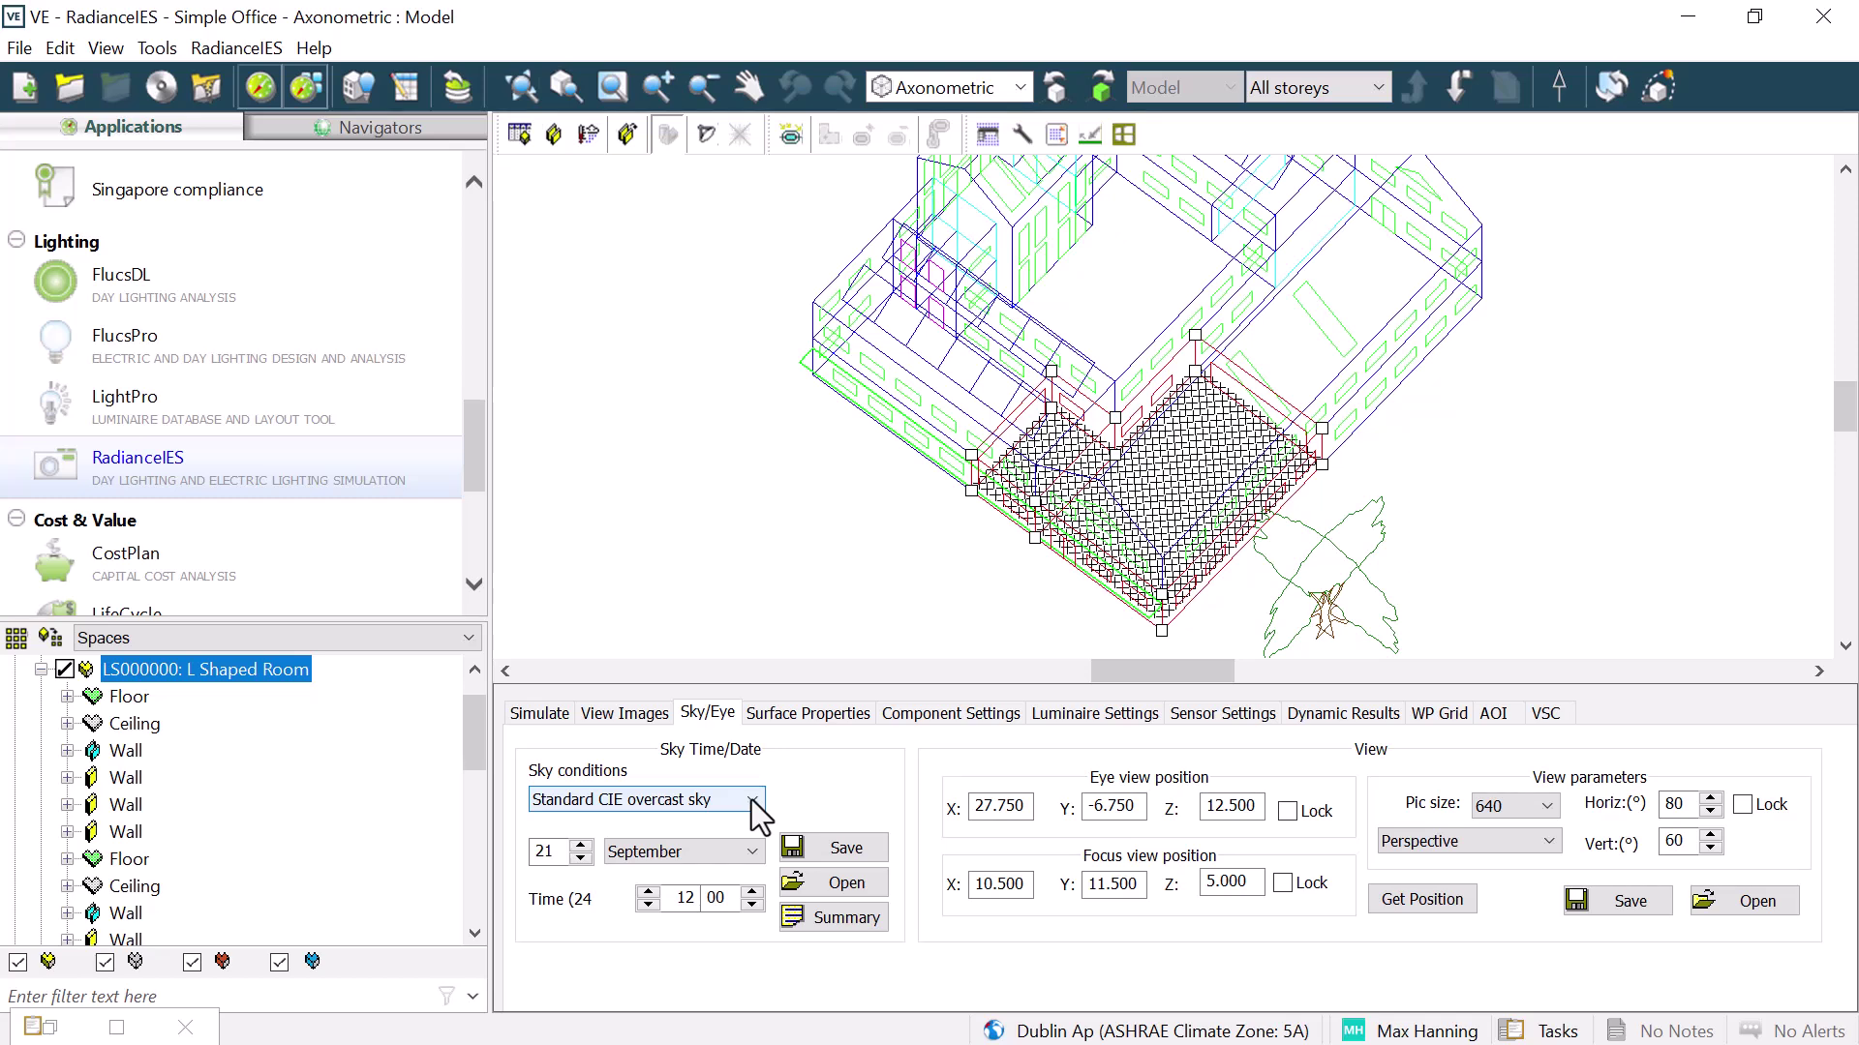
# - Run the BR 209 daylight factor simulation for the L Shaped Room and expand both Radiance WP BR209 tasks in the queue
pyautogui.click(558, 723)
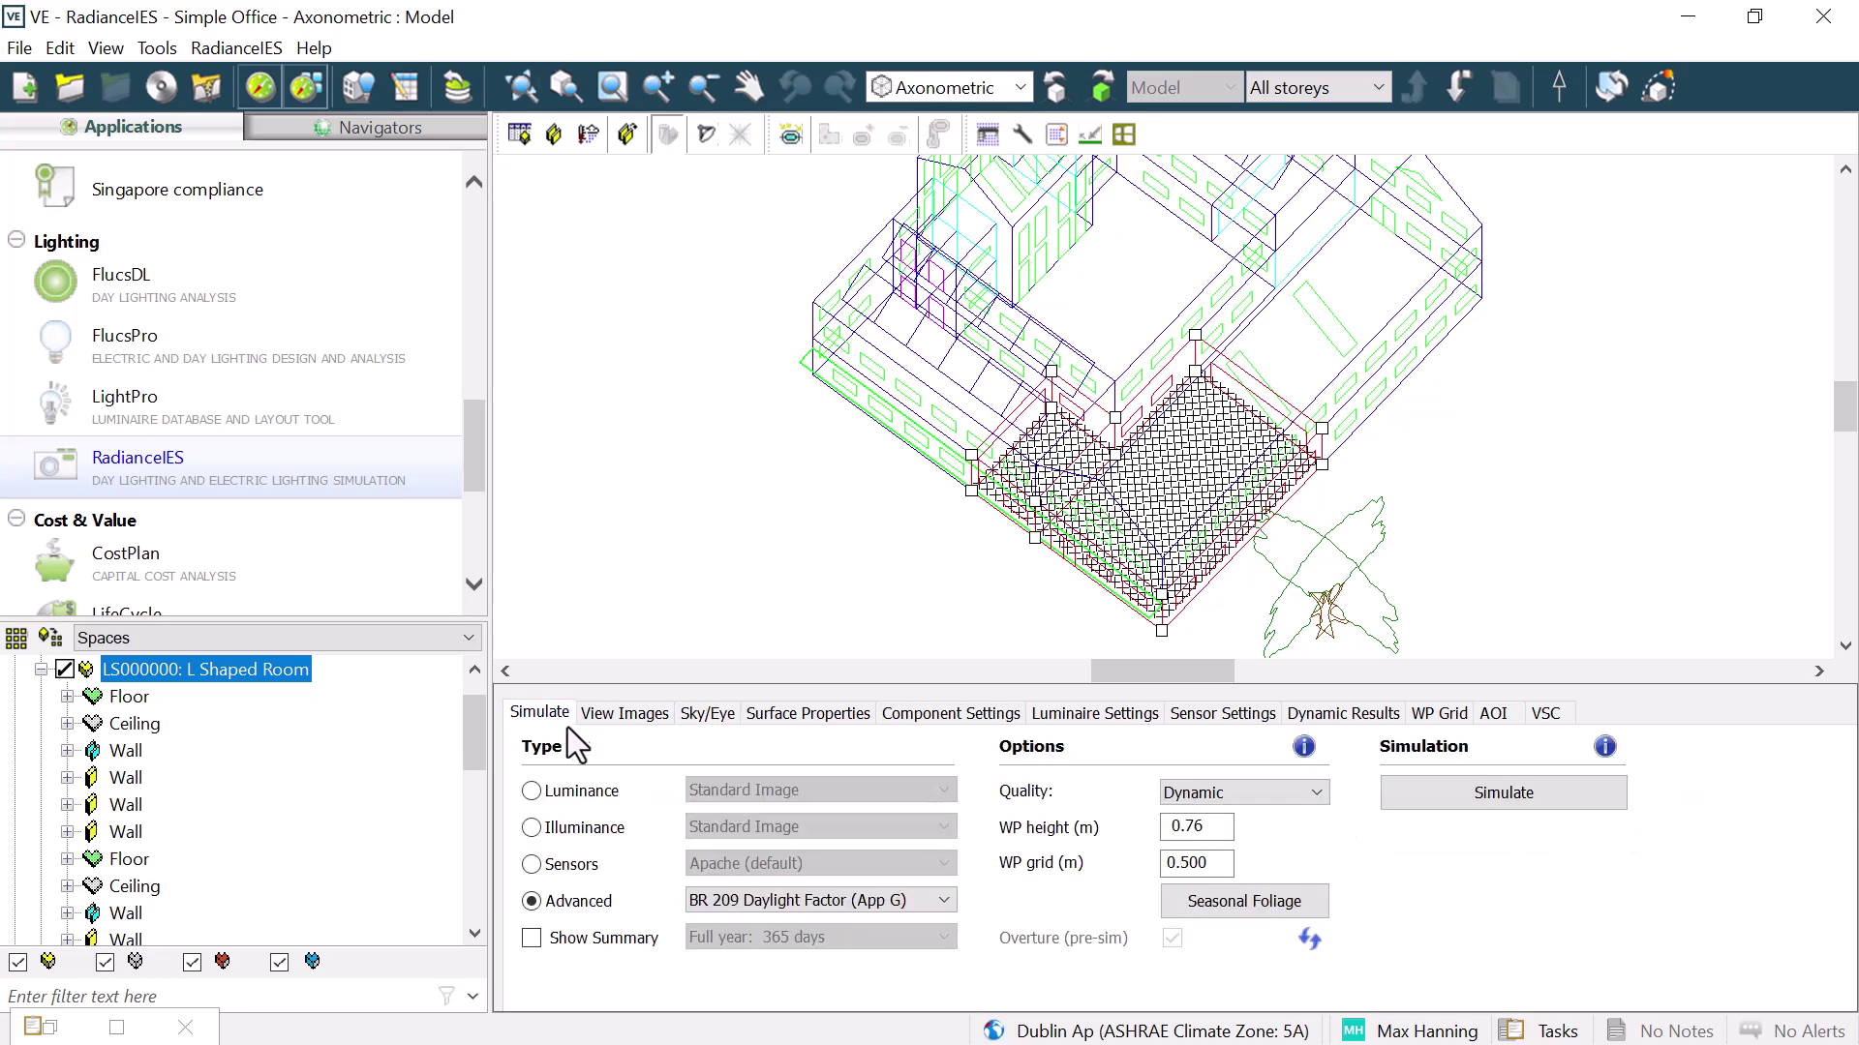
pyautogui.click(1541, 805)
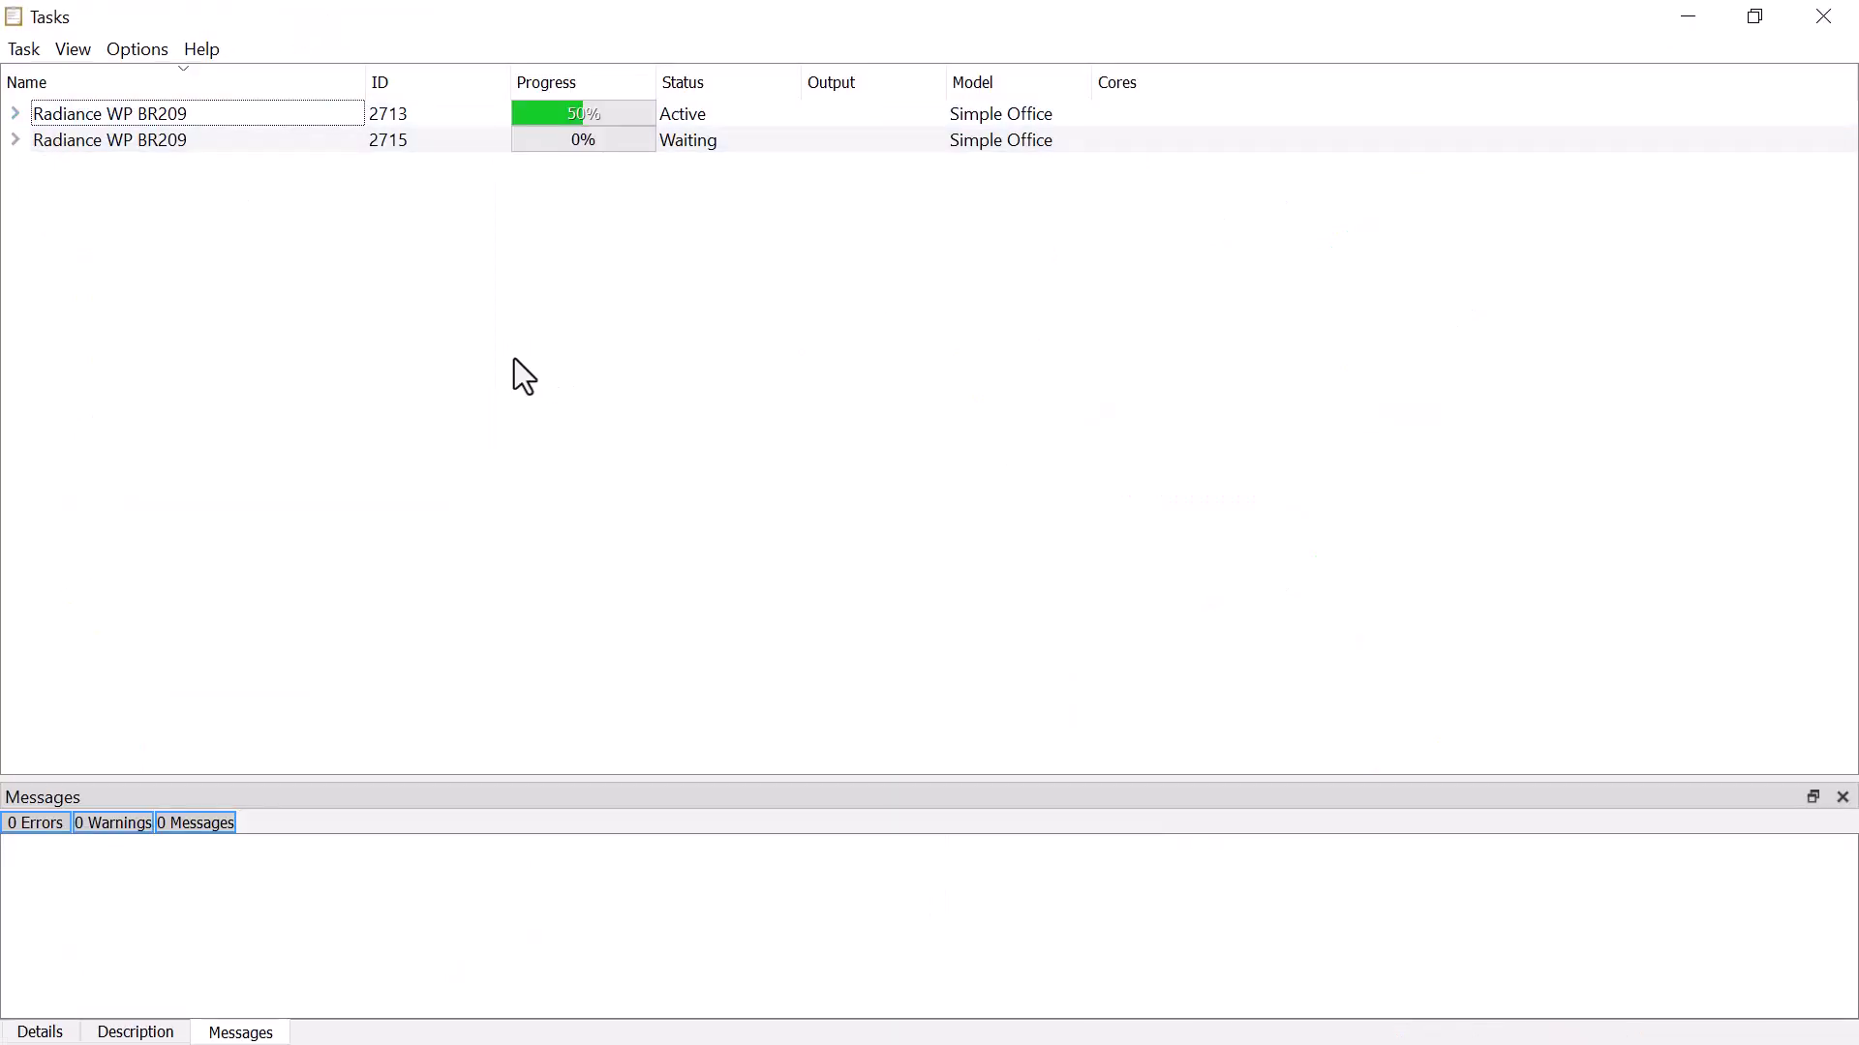
pyautogui.click(14, 115)
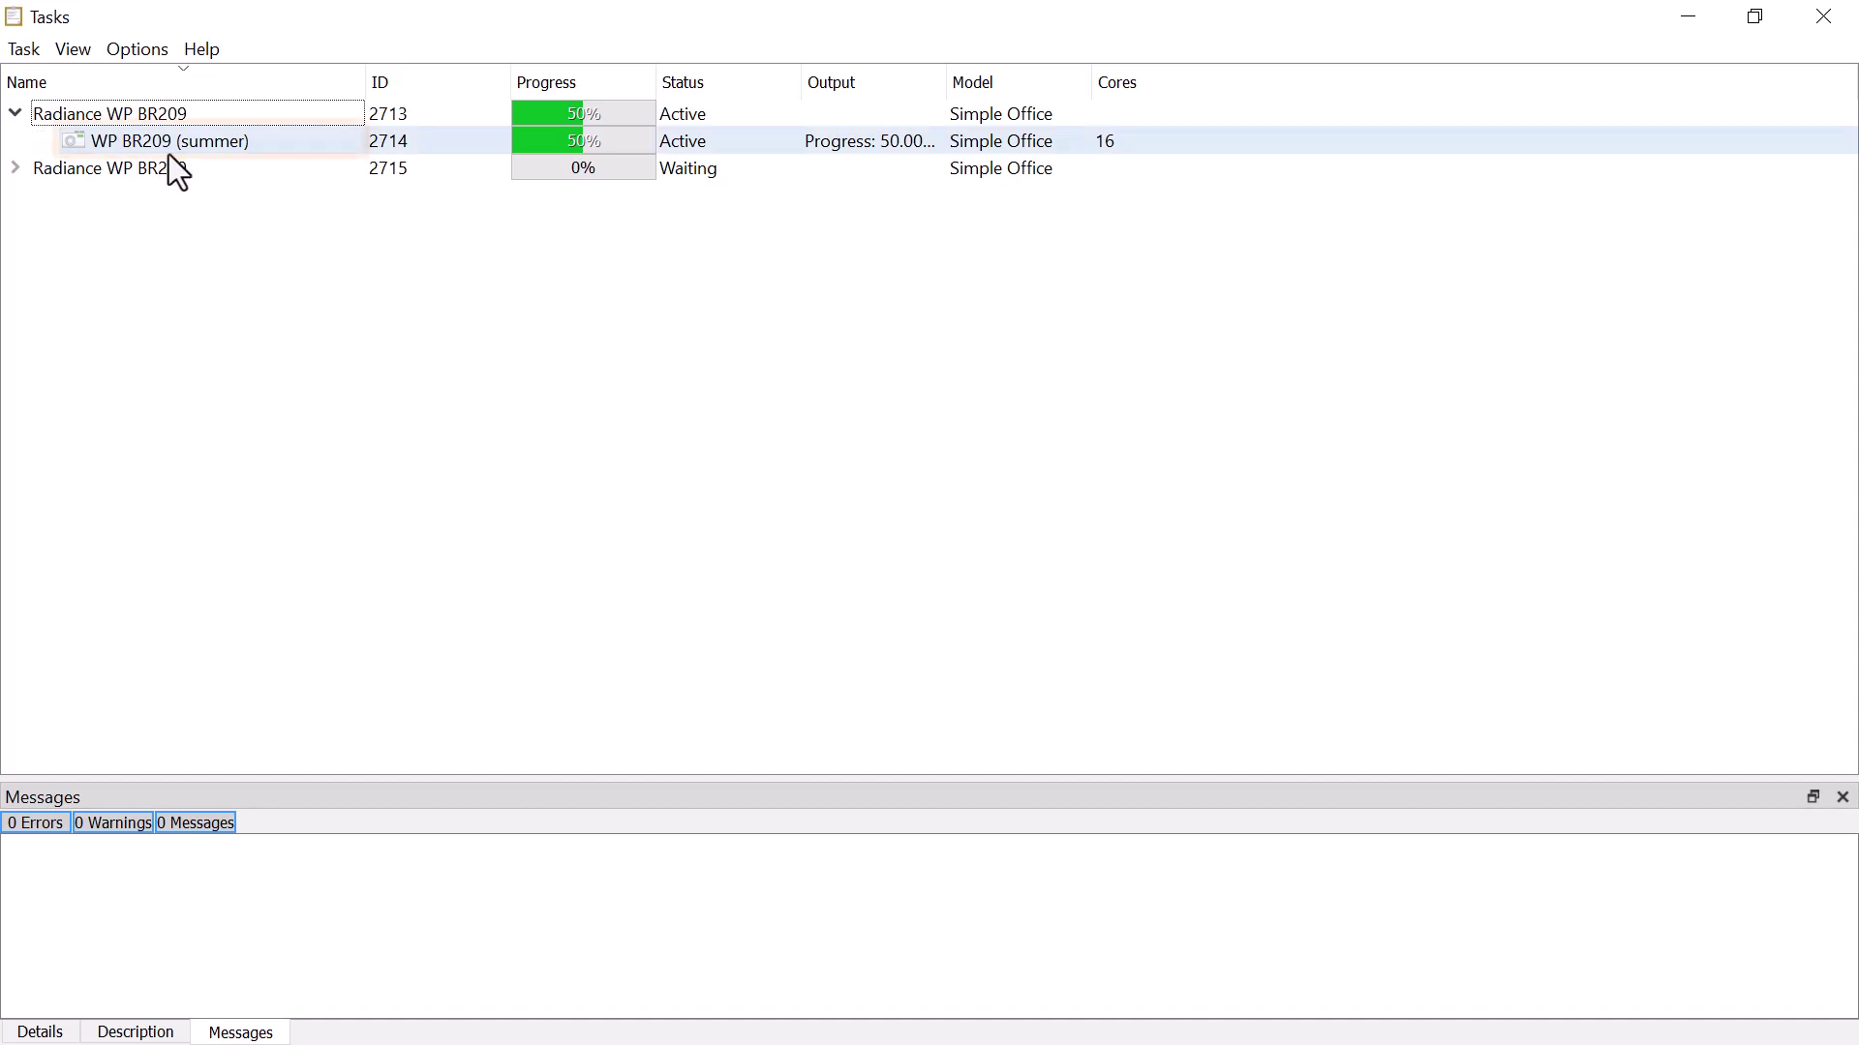
pyautogui.click(14, 169)
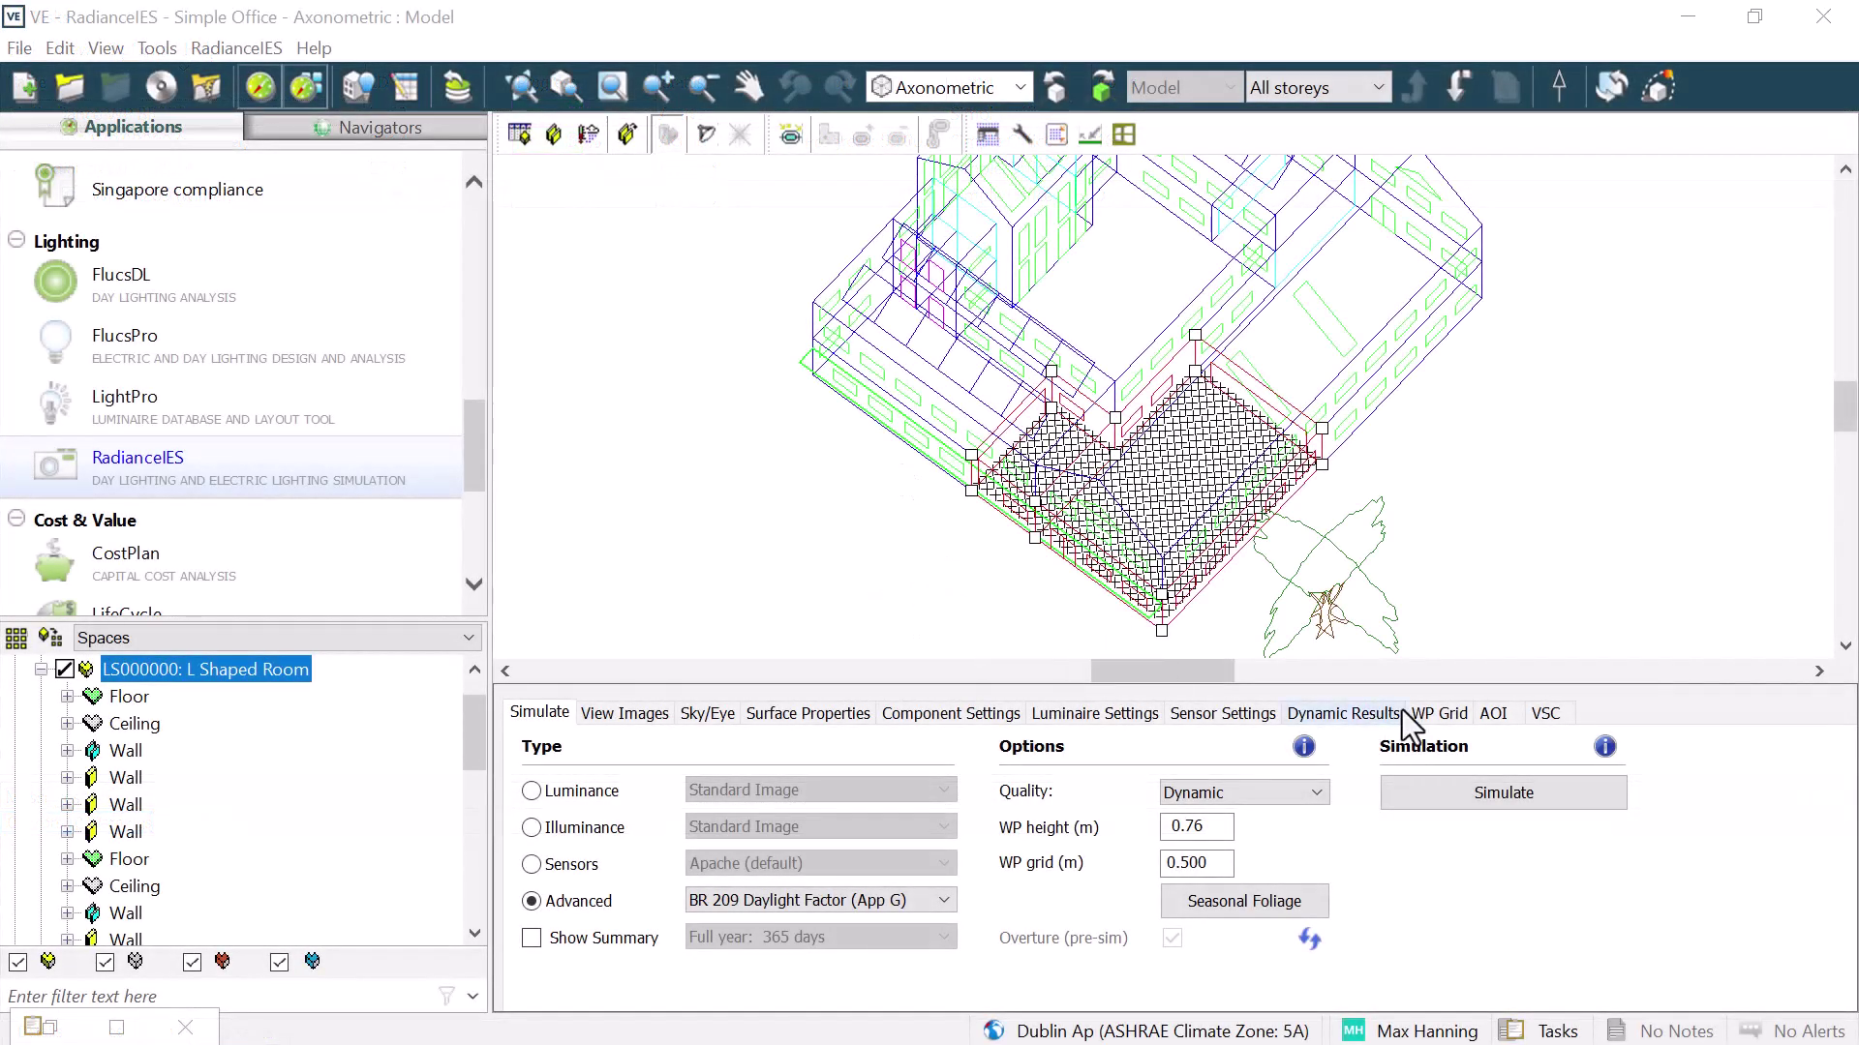
# - Examine the working-plane daylight factor results for the summer and winter files, with and without trees
pyautogui.click(1456, 713)
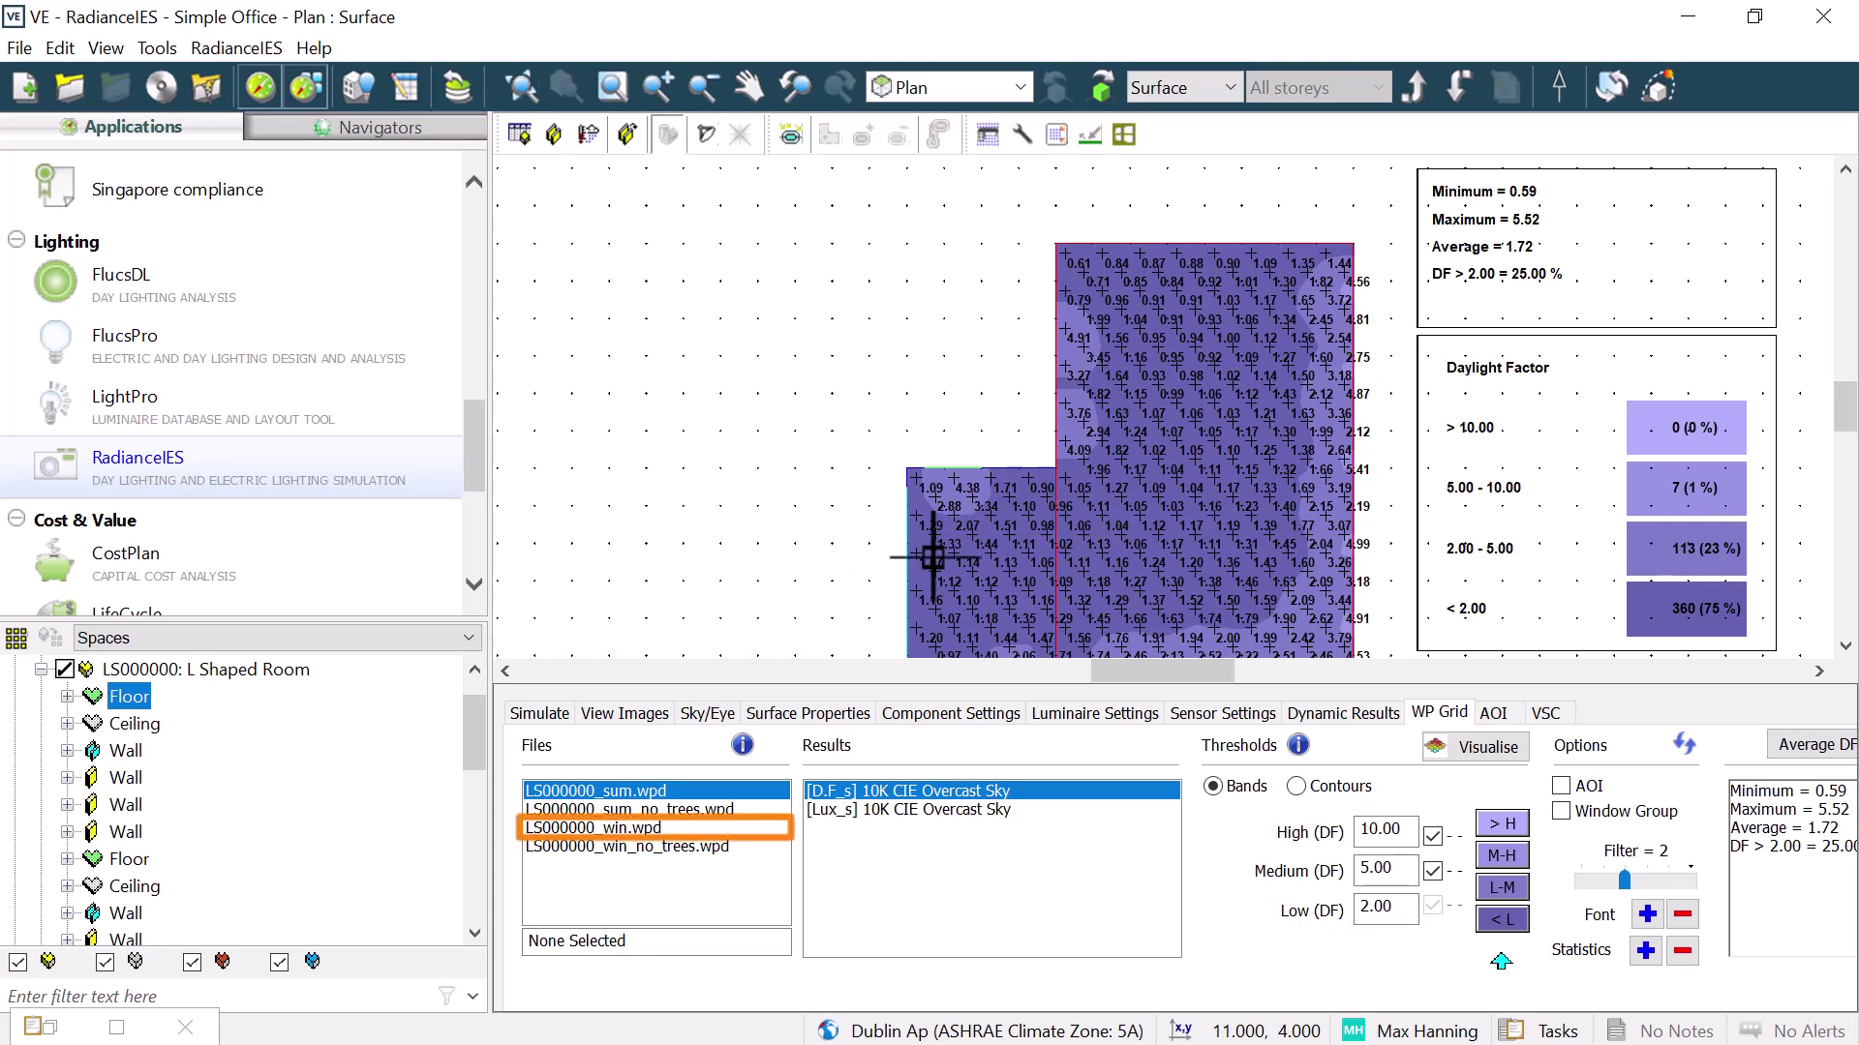
pyautogui.click(639, 830)
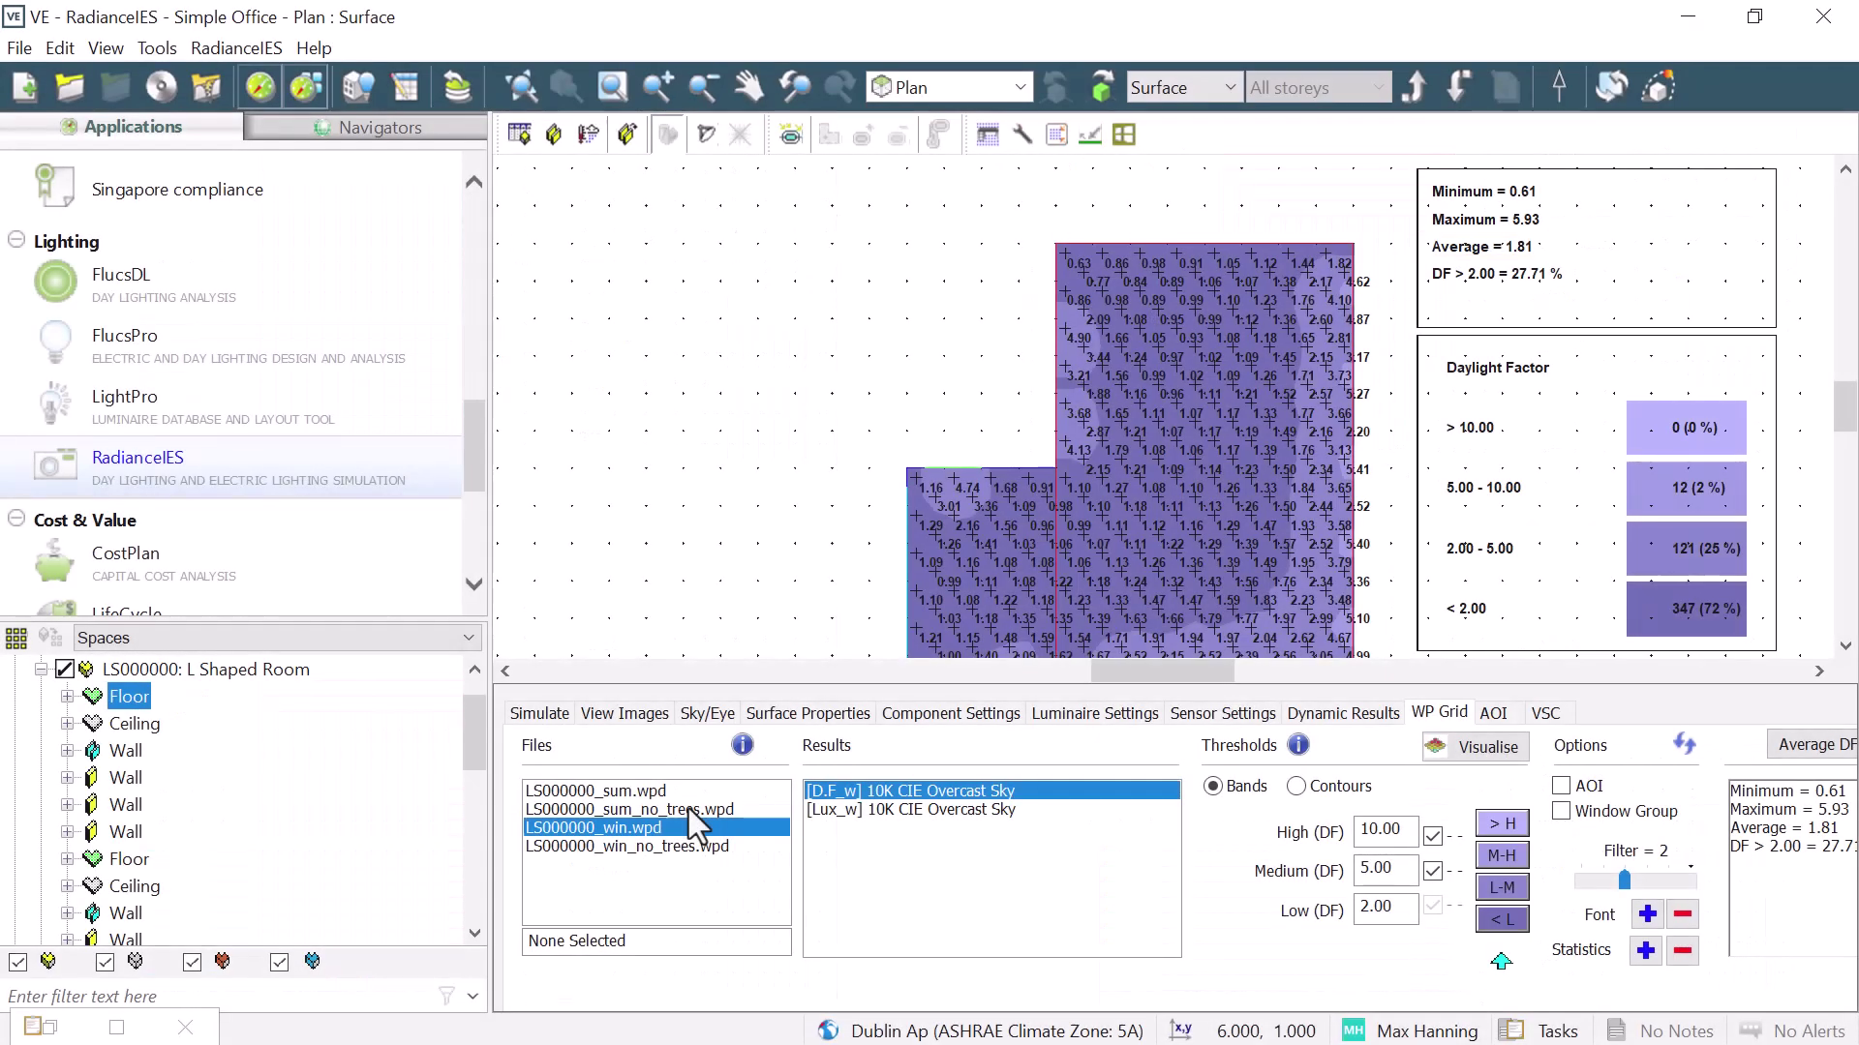
pyautogui.click(688, 810)
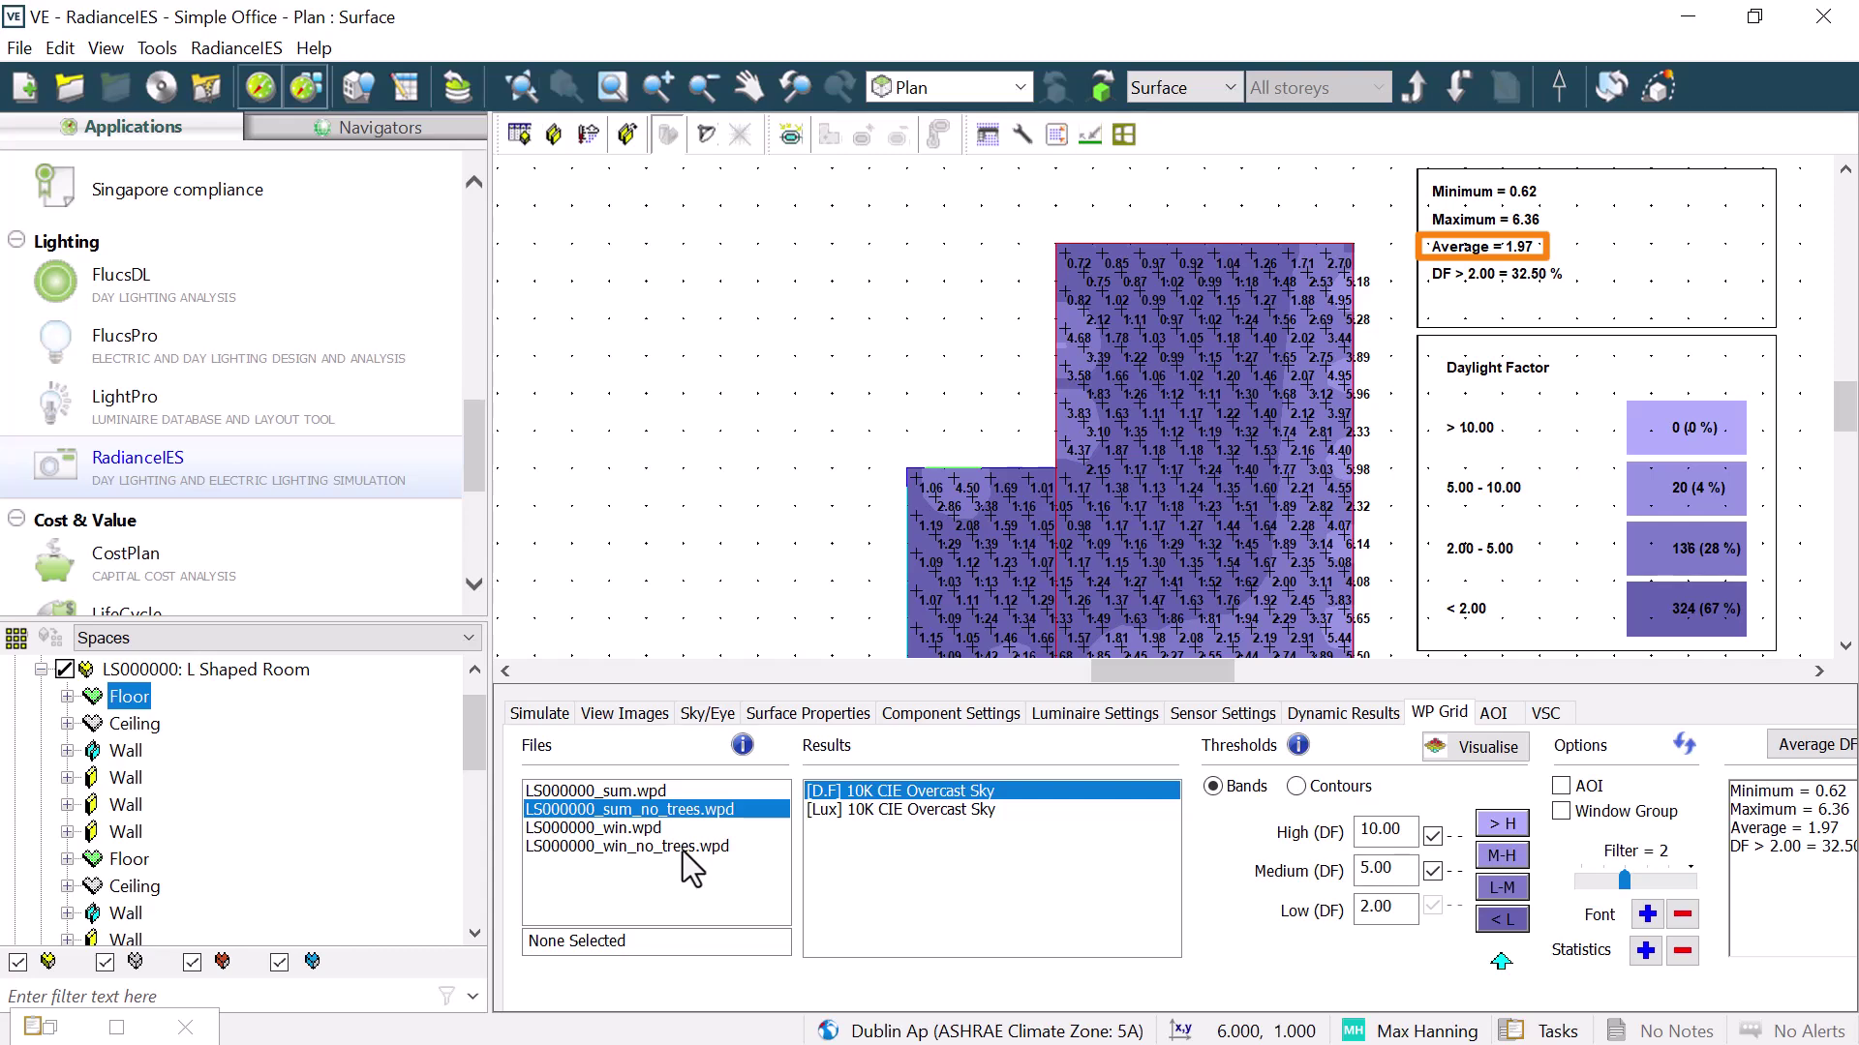
pyautogui.click(682, 849)
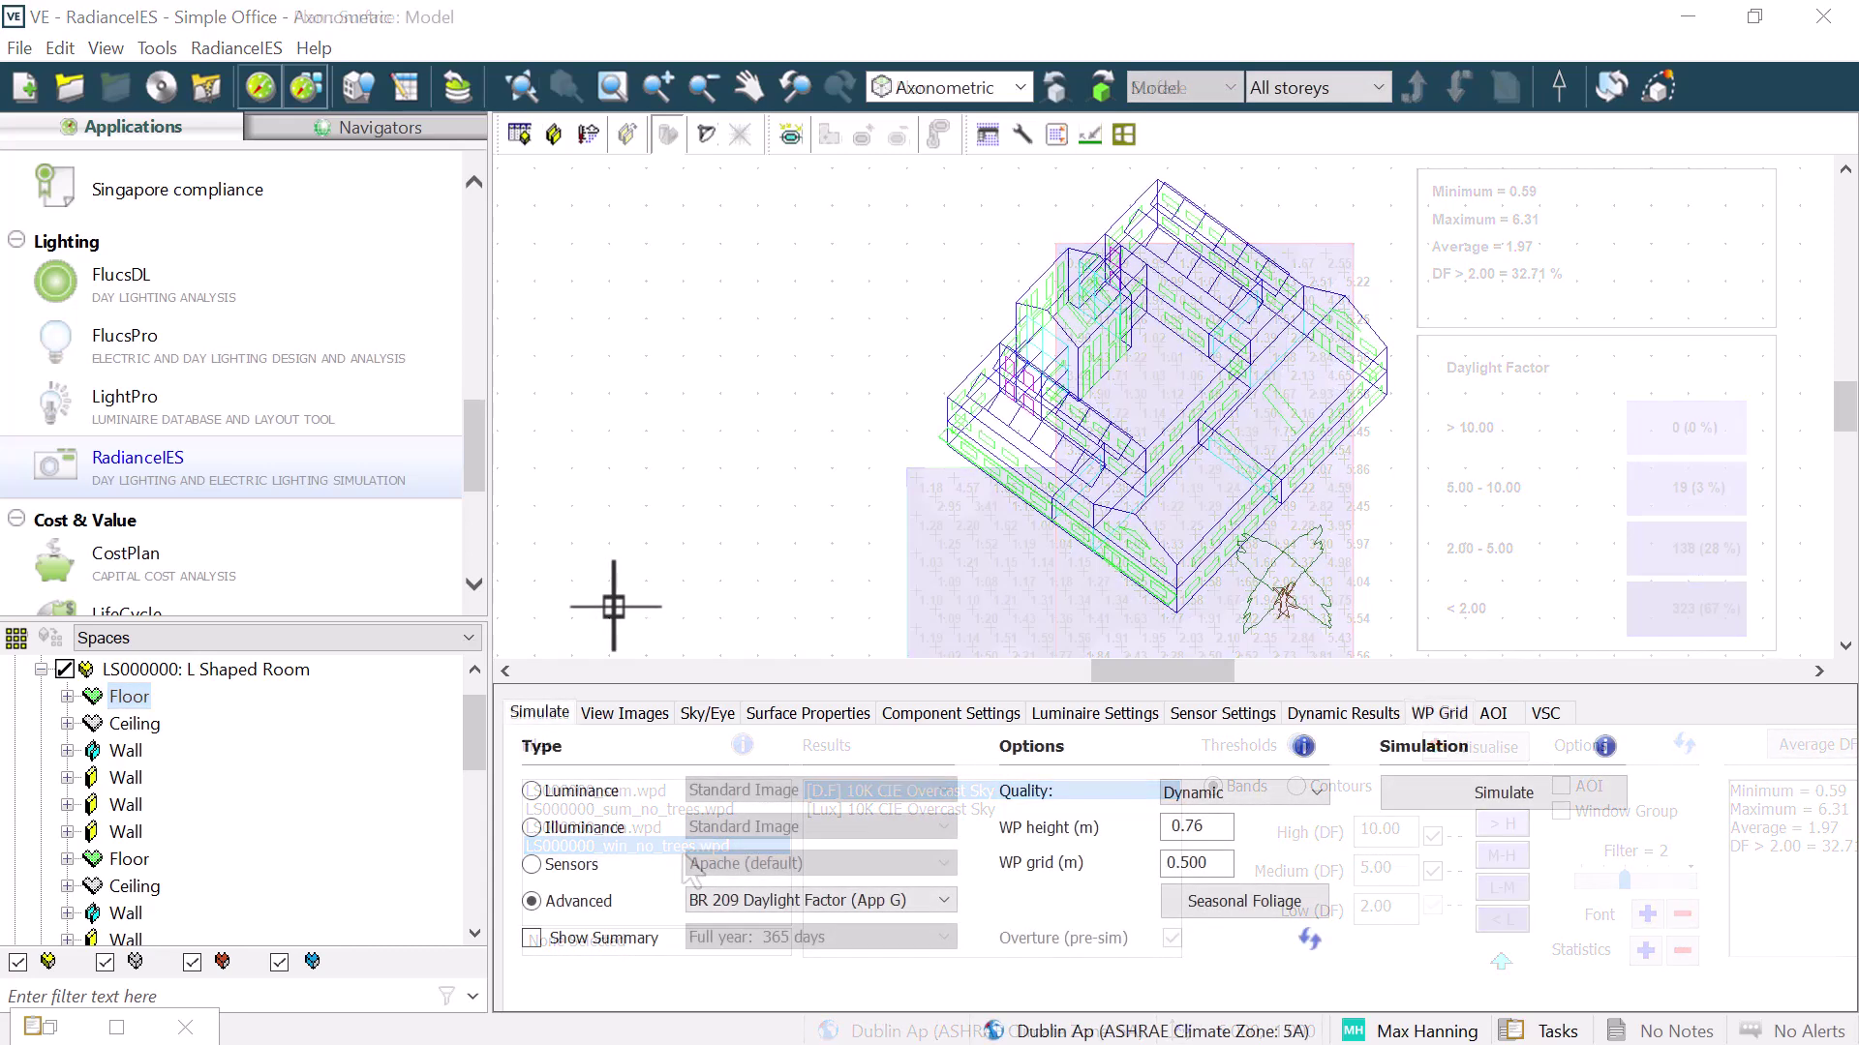
# - Change the advanced analysis to BR 209 Illuminance (App G) and check its seasonal foliage settings without changing them
pyautogui.click(934, 905)
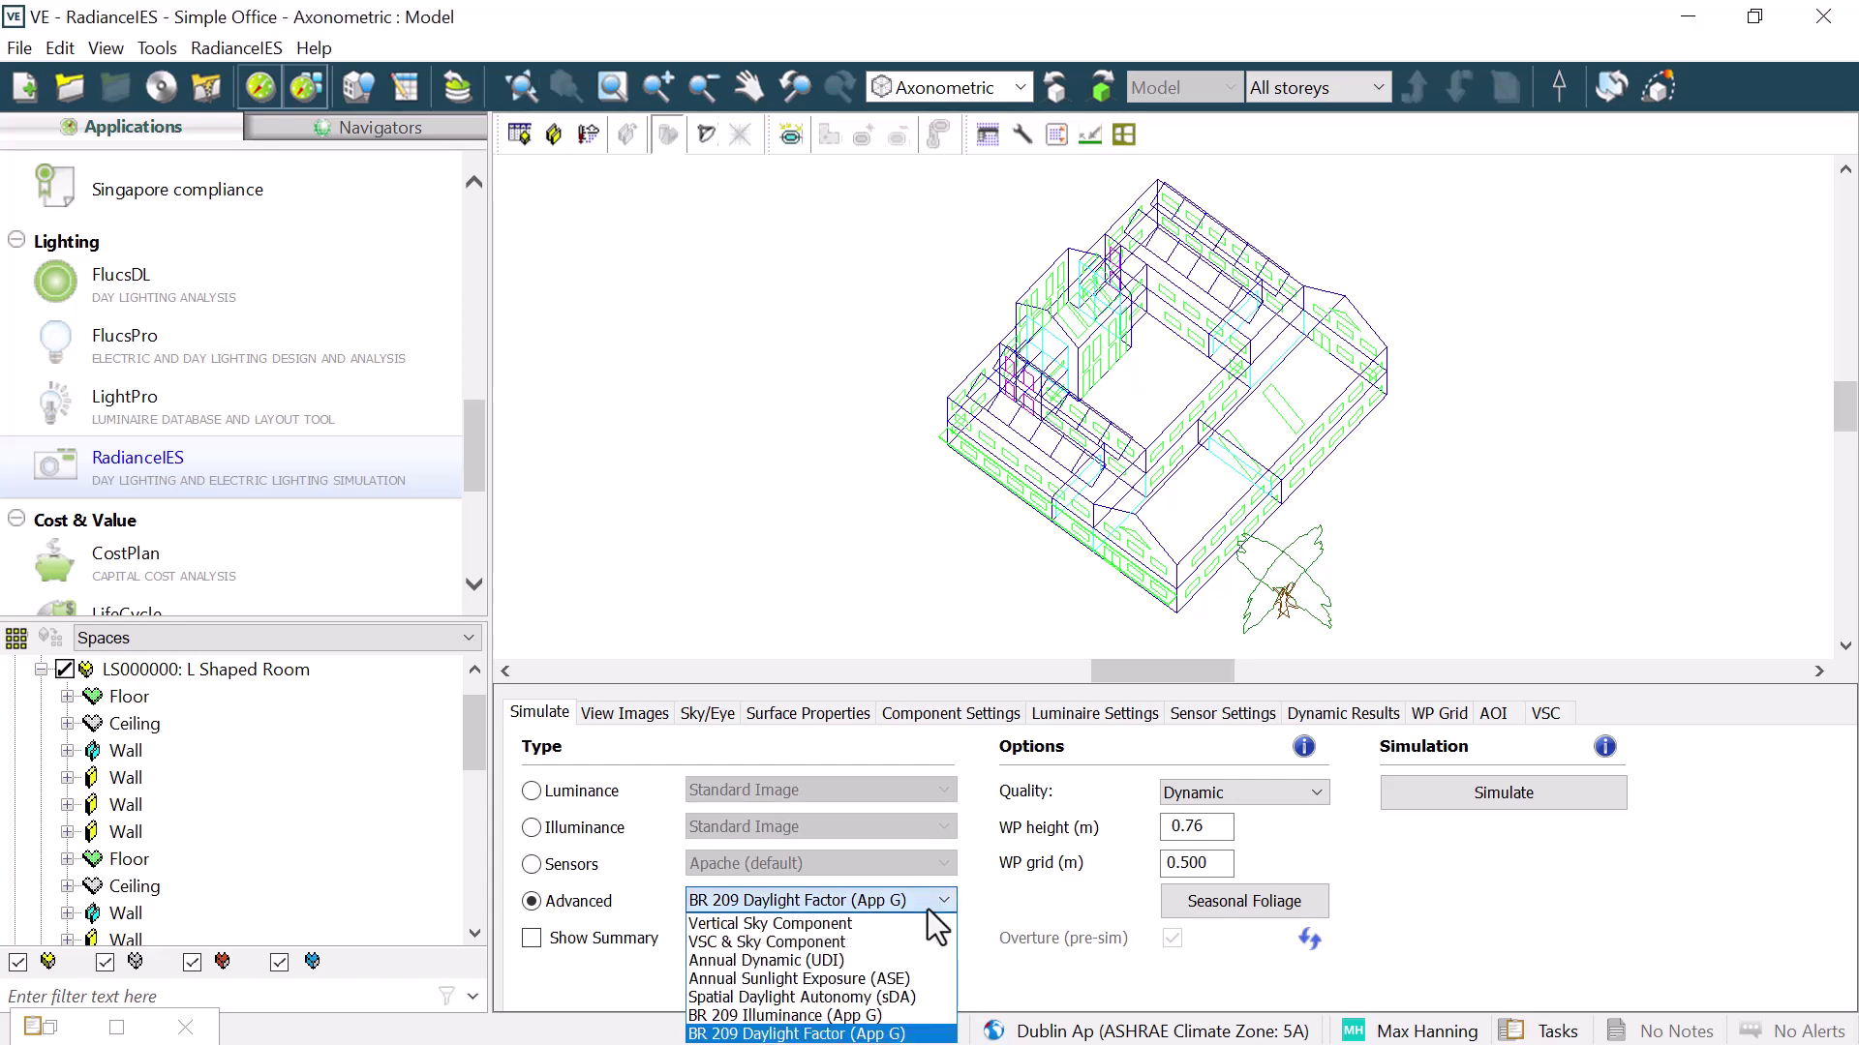
pyautogui.click(871, 1016)
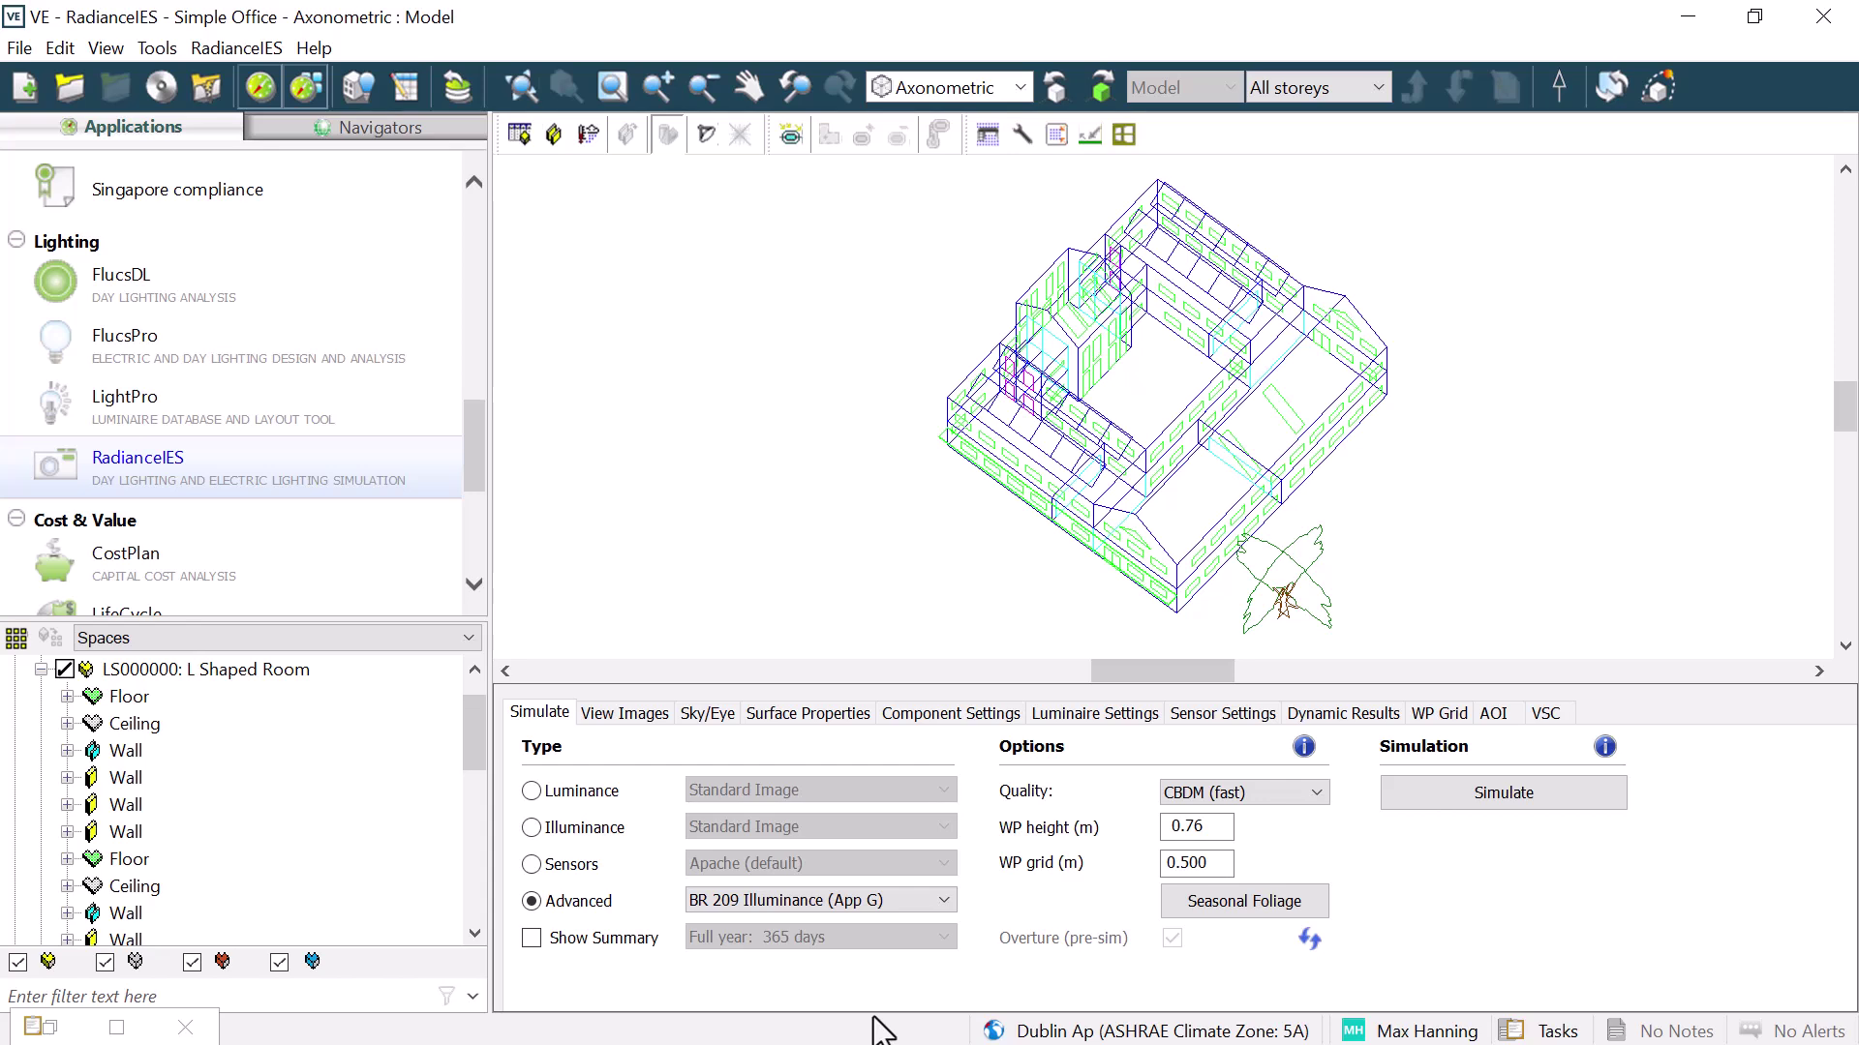
pyautogui.click(995, 1034)
pyautogui.click(1268, 900)
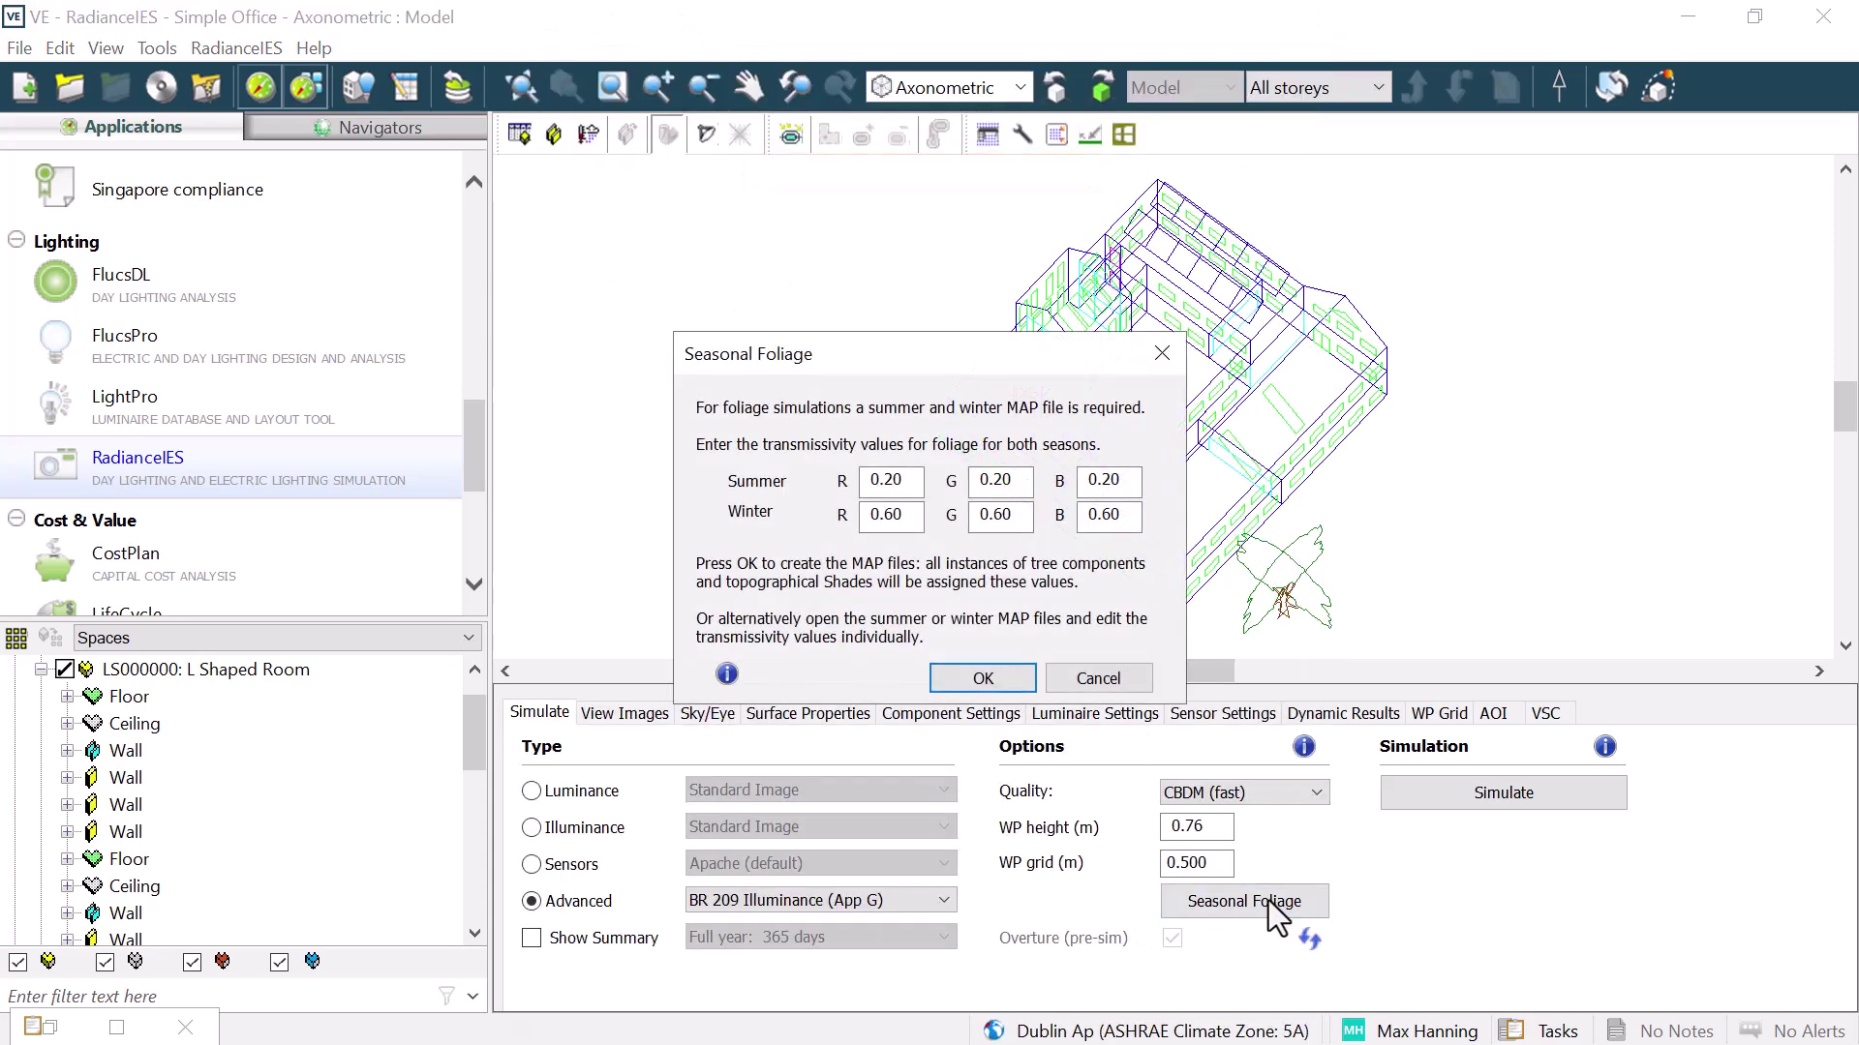
pyautogui.click(1161, 358)
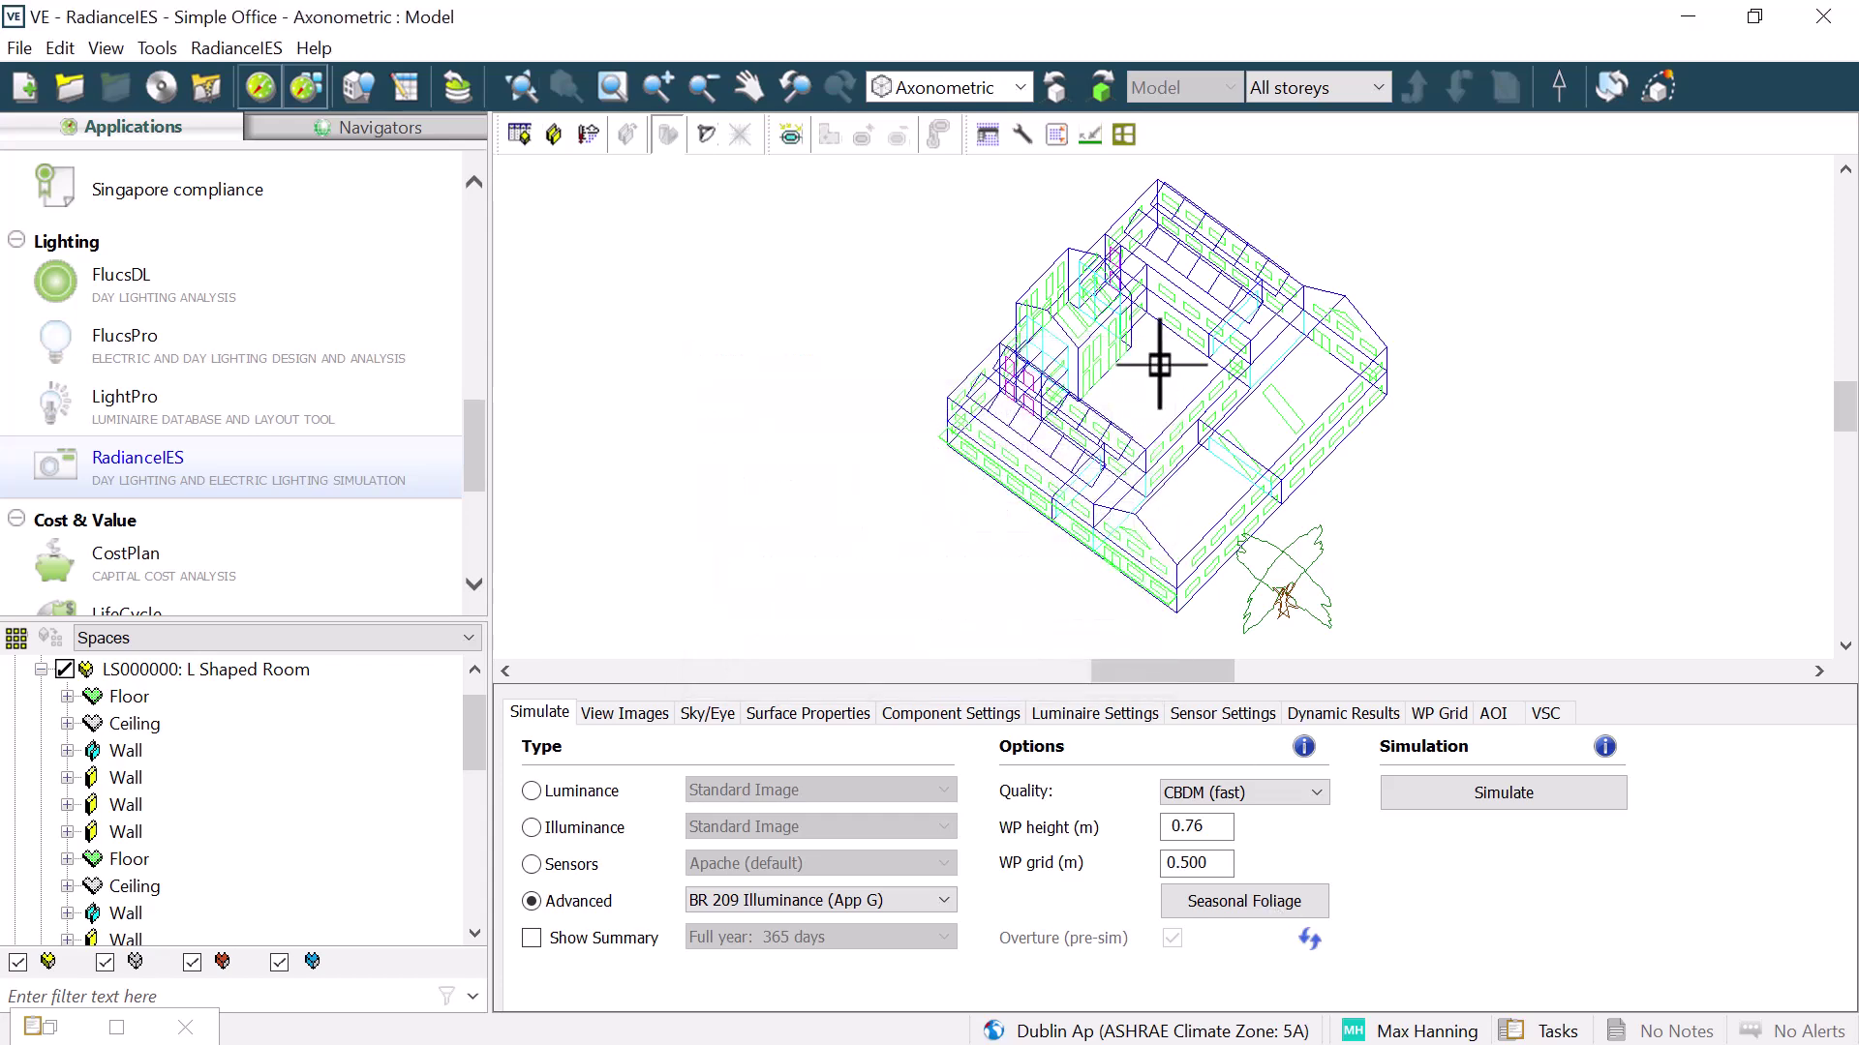
# - Run the BR 209 illuminance simulation for the L Shaped Room and inspect its winter and summer subtasks
pyautogui.click(1204, 571)
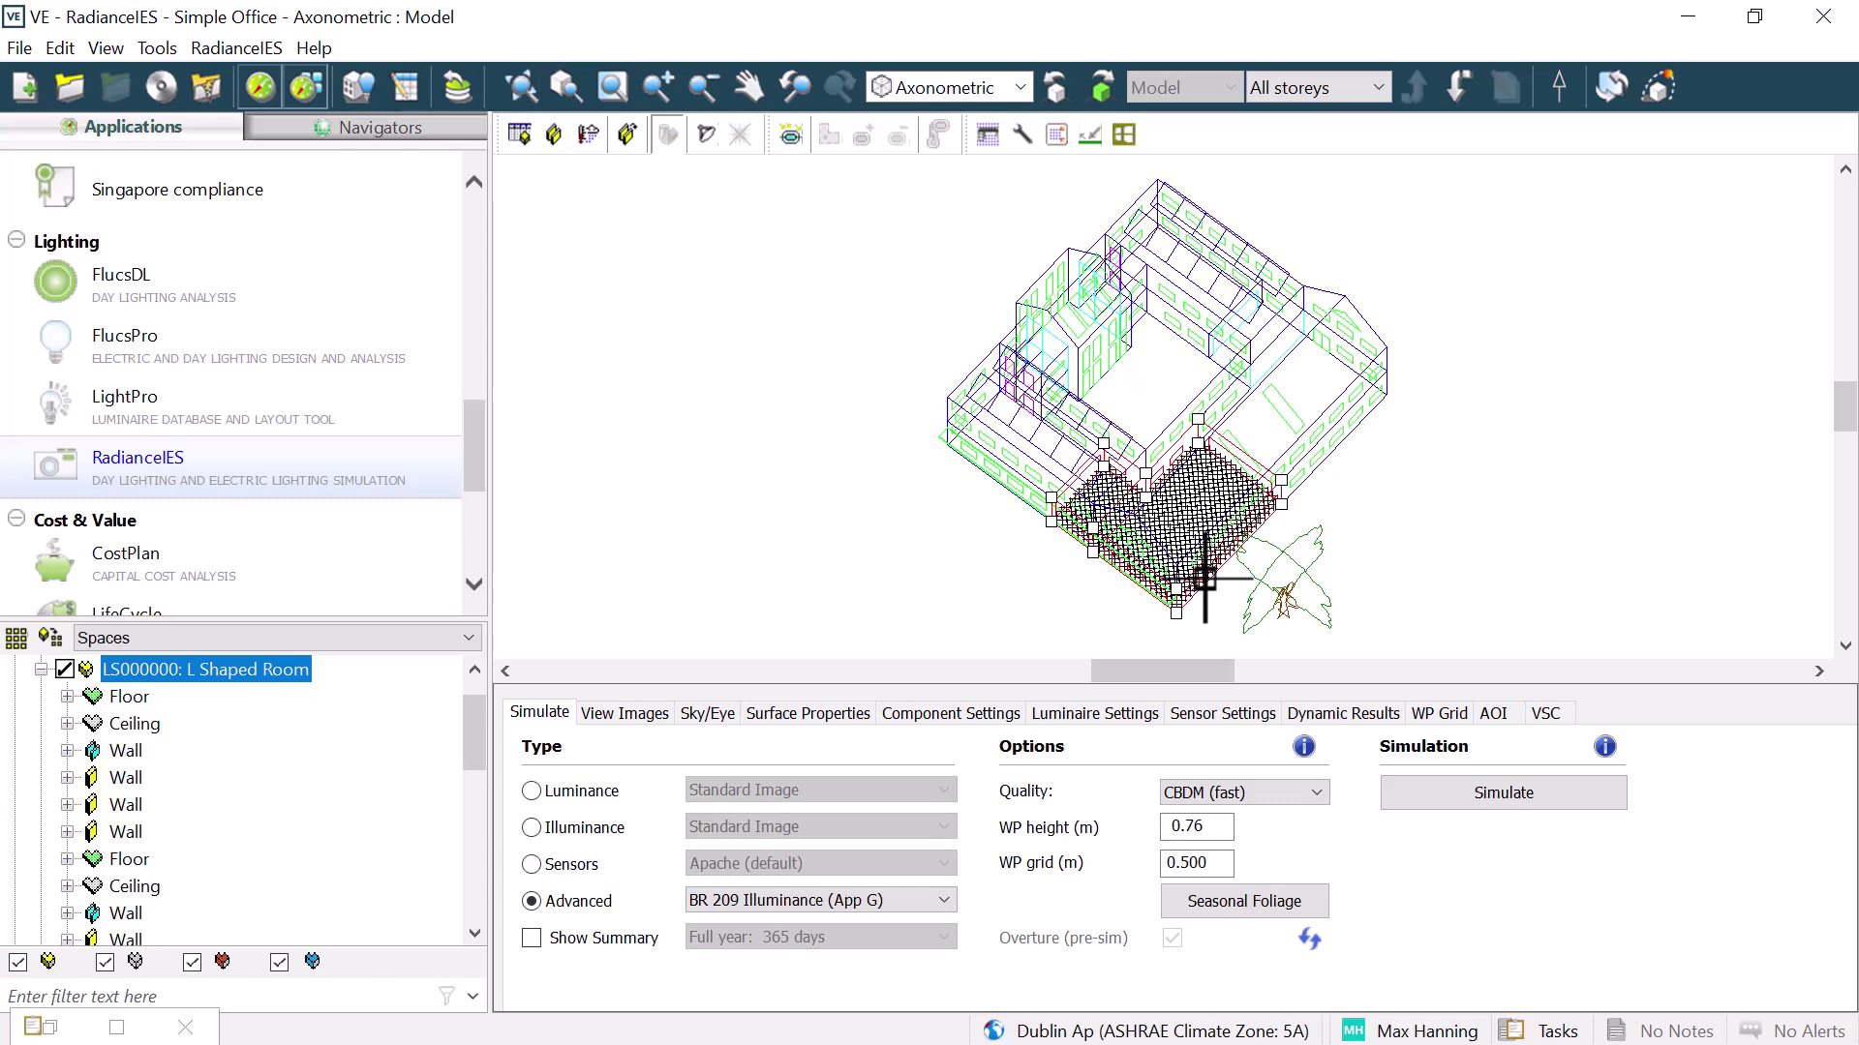
pyautogui.click(1481, 801)
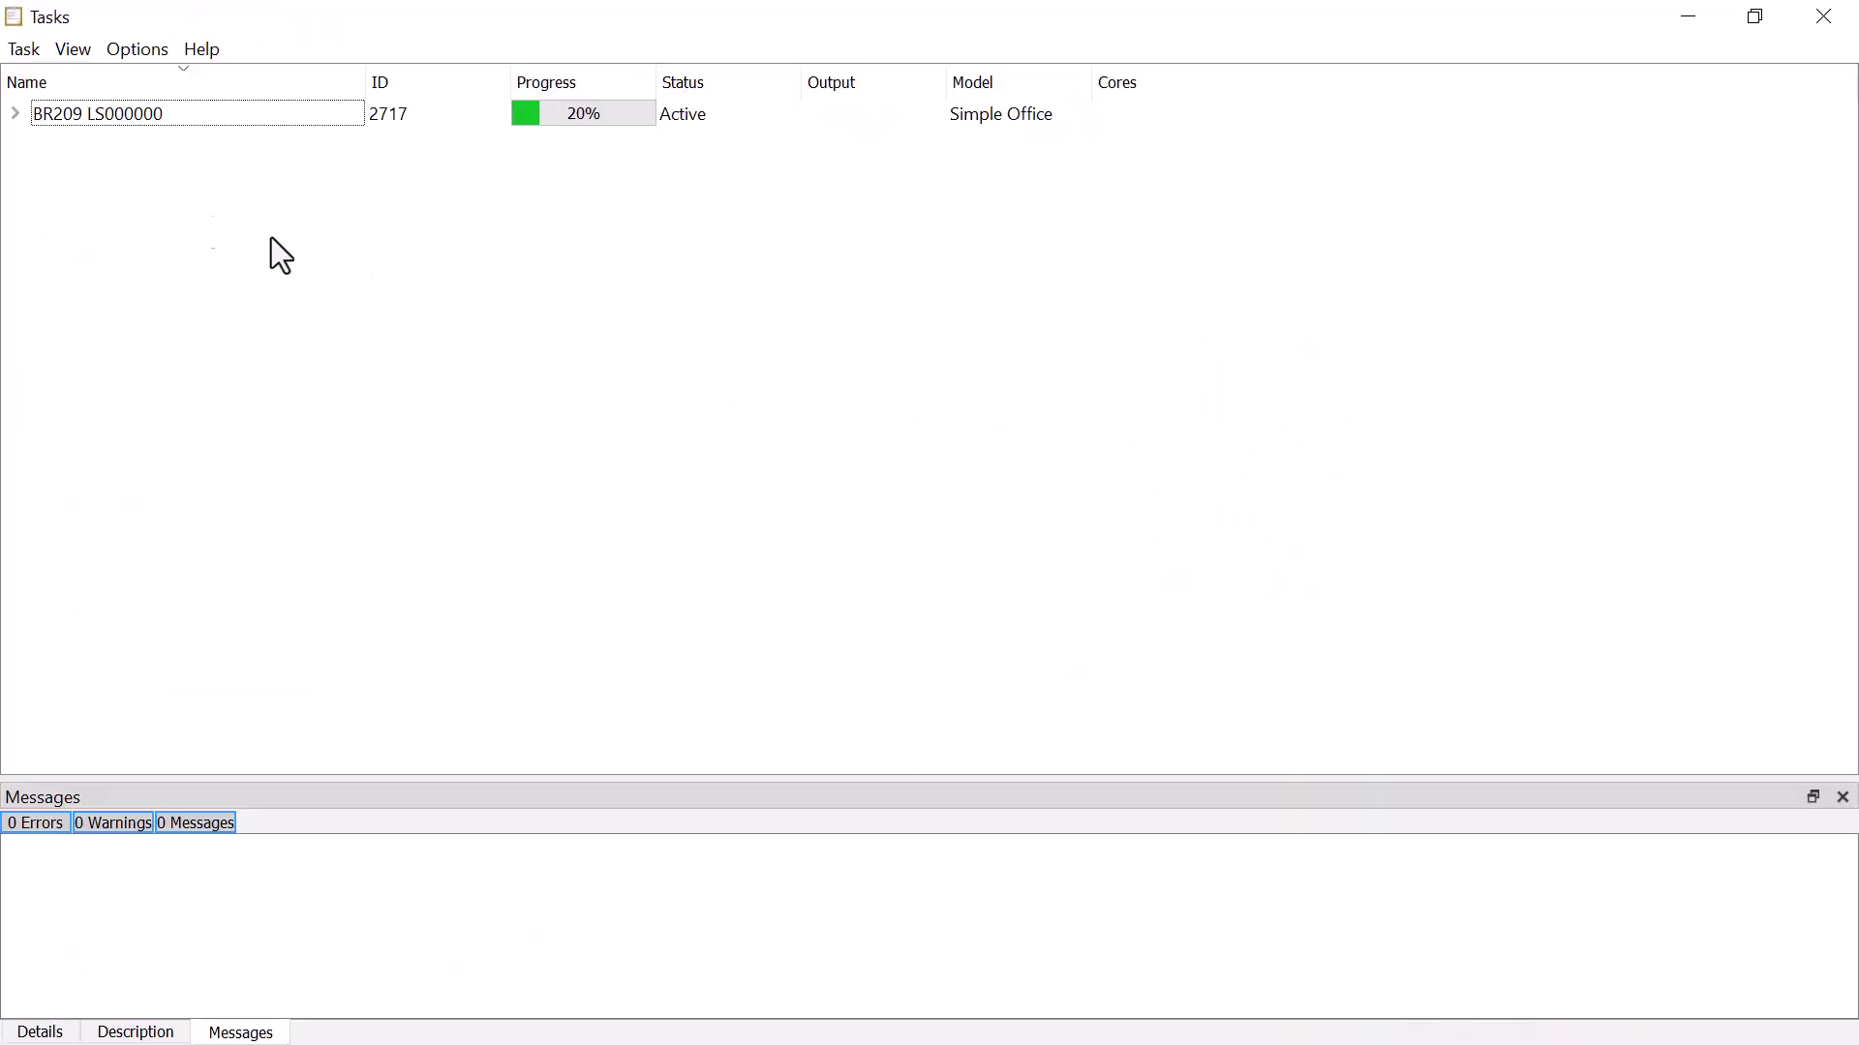
pyautogui.click(12, 118)
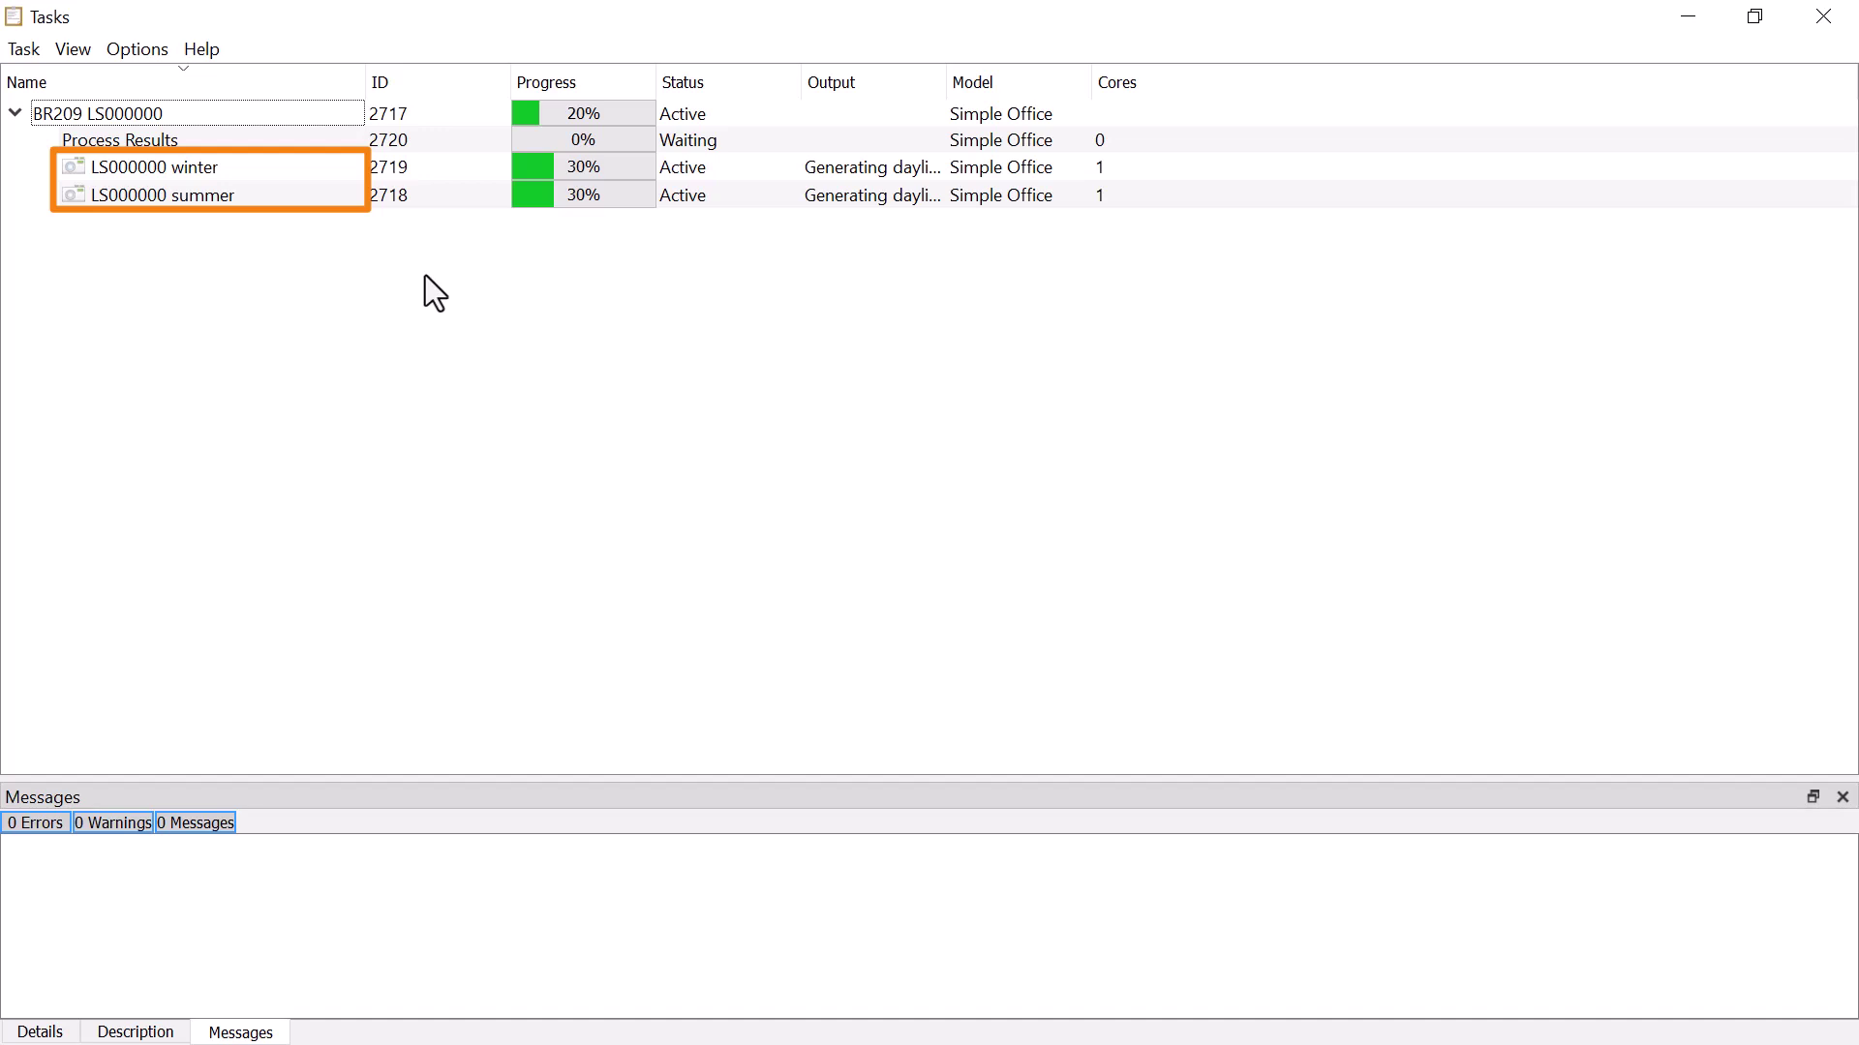
pyautogui.click(8, 113)
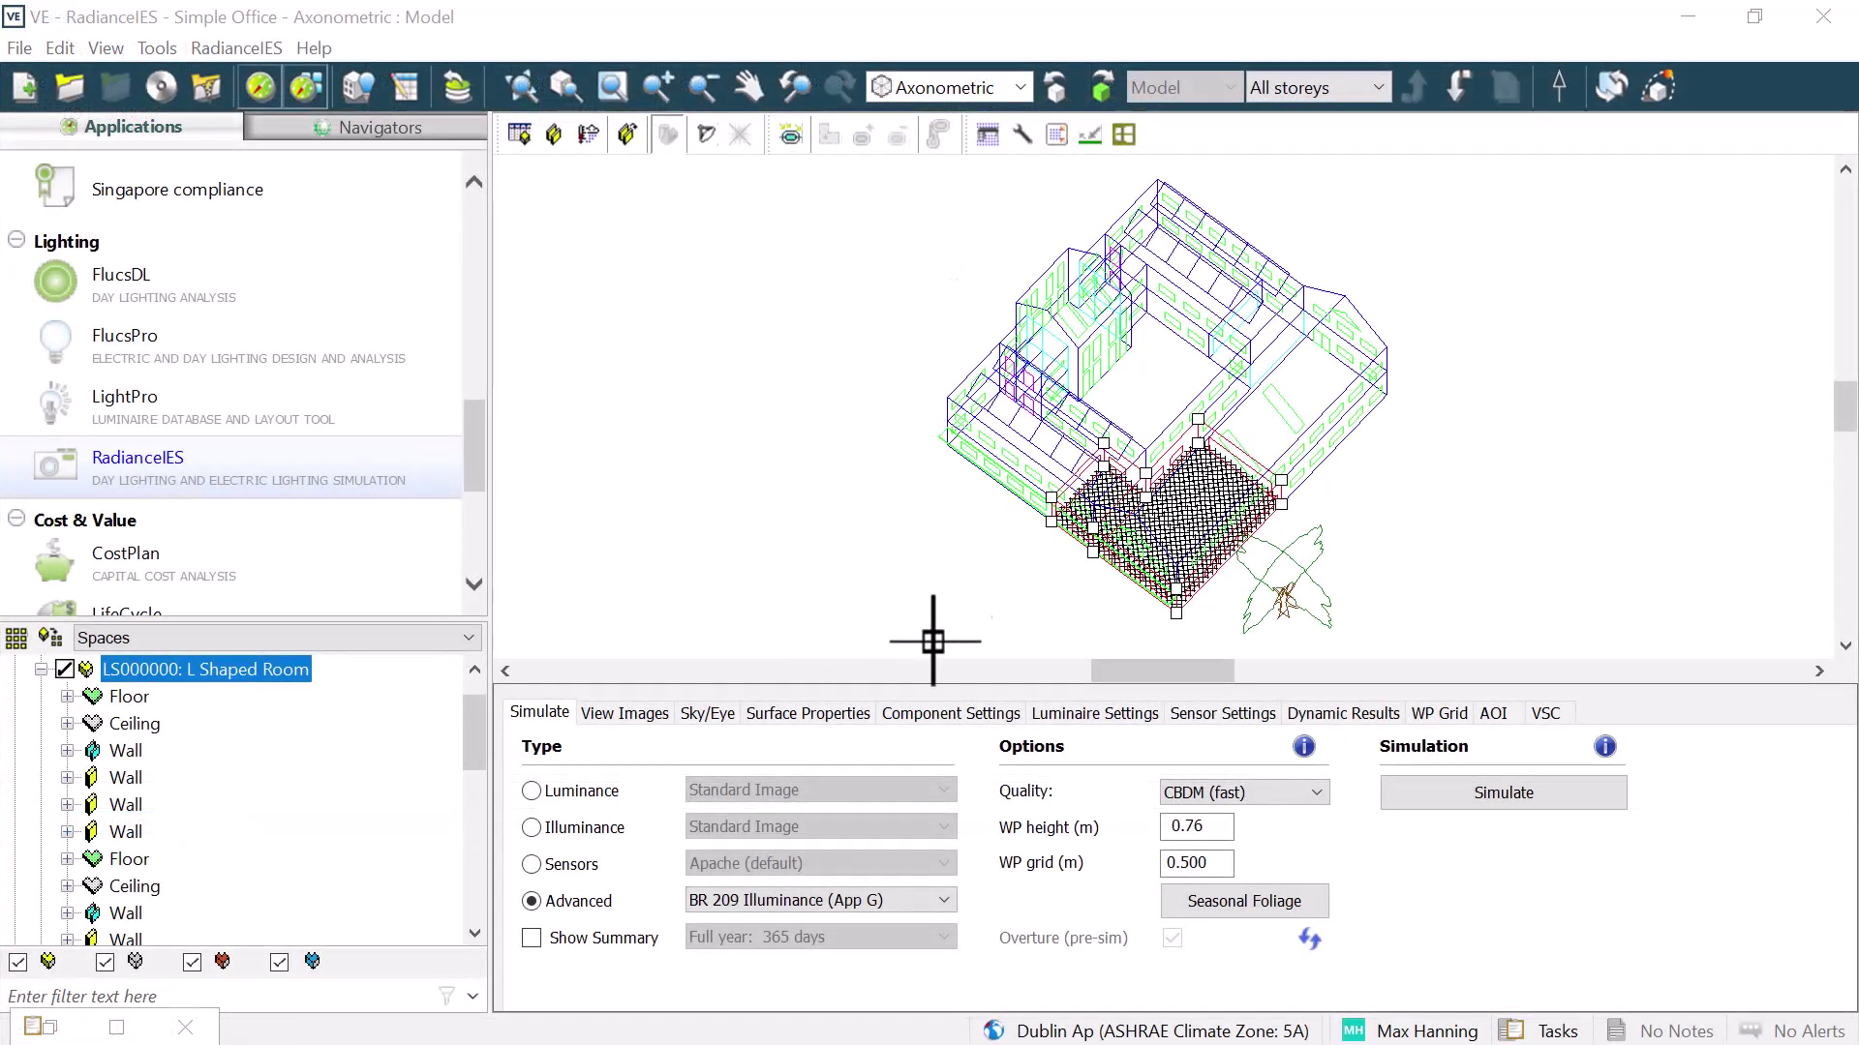
# - Process the LS000000.brt dynamic results using the existing analysis period, lux targets and summer/winter months
pyautogui.click(1313, 717)
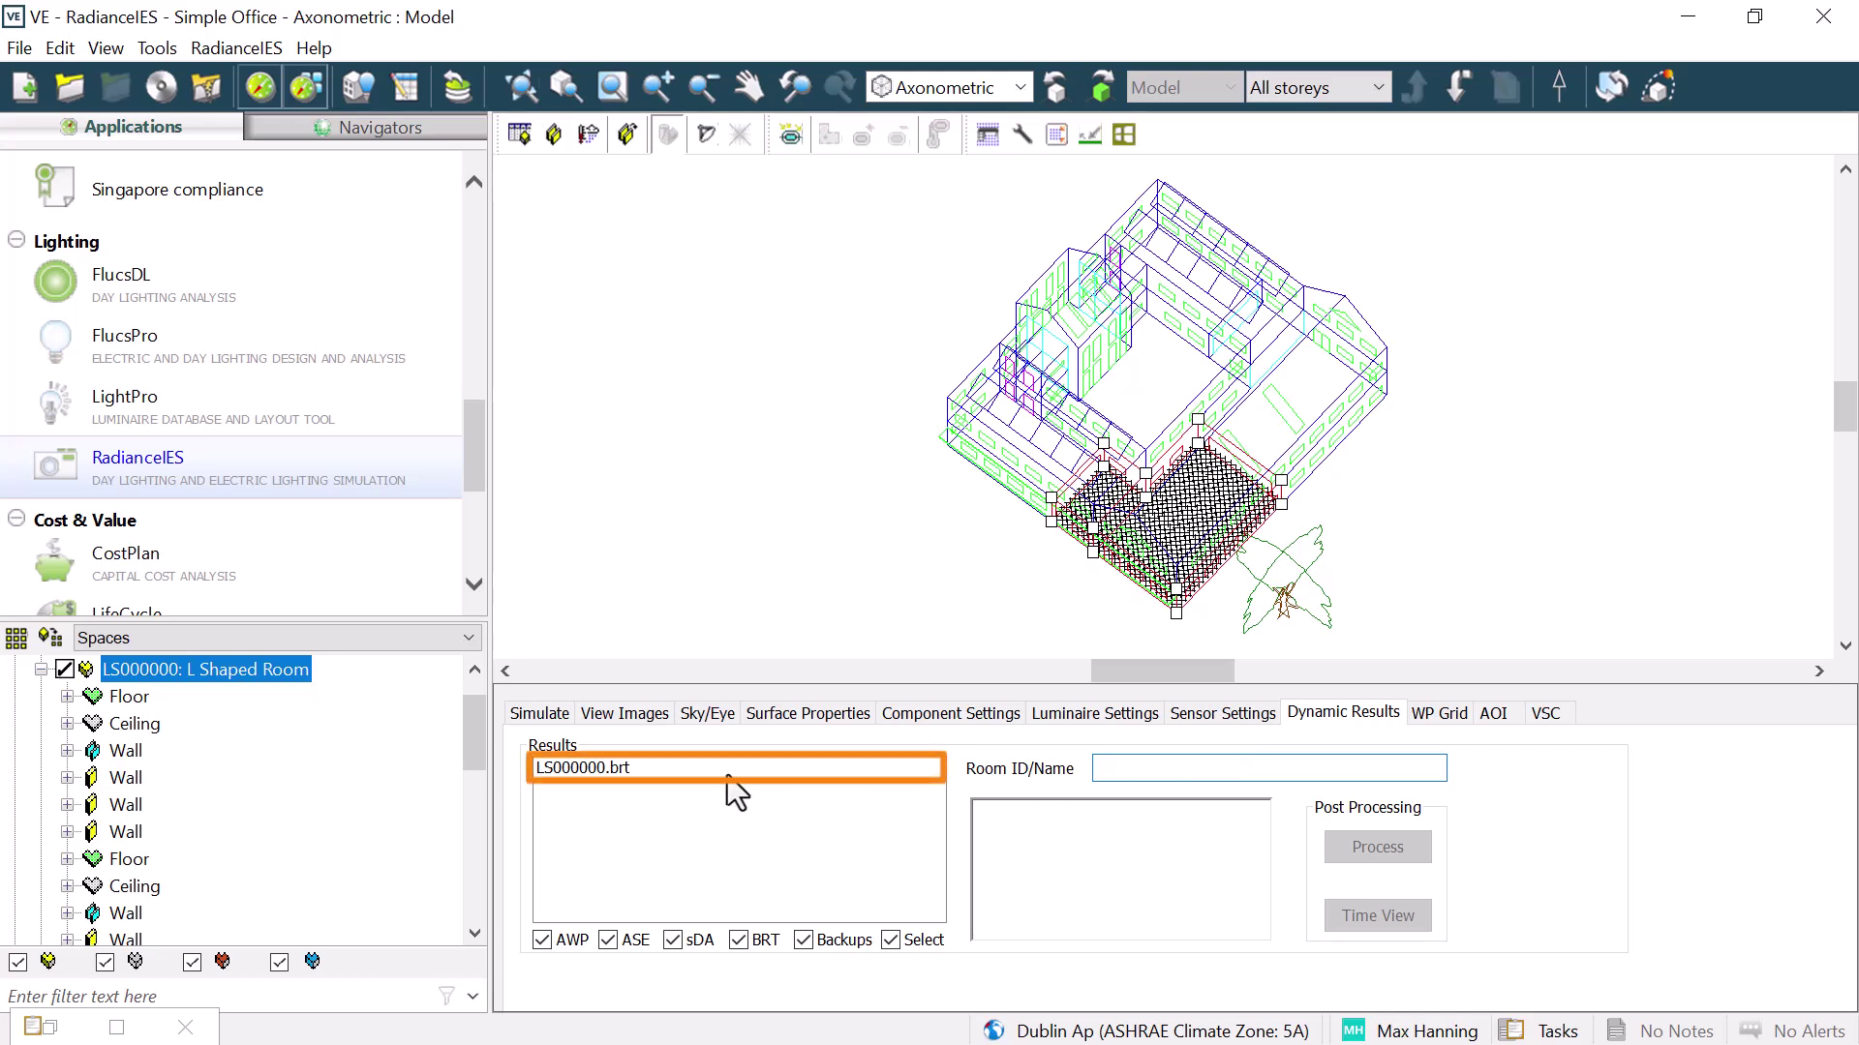
pyautogui.click(622, 770)
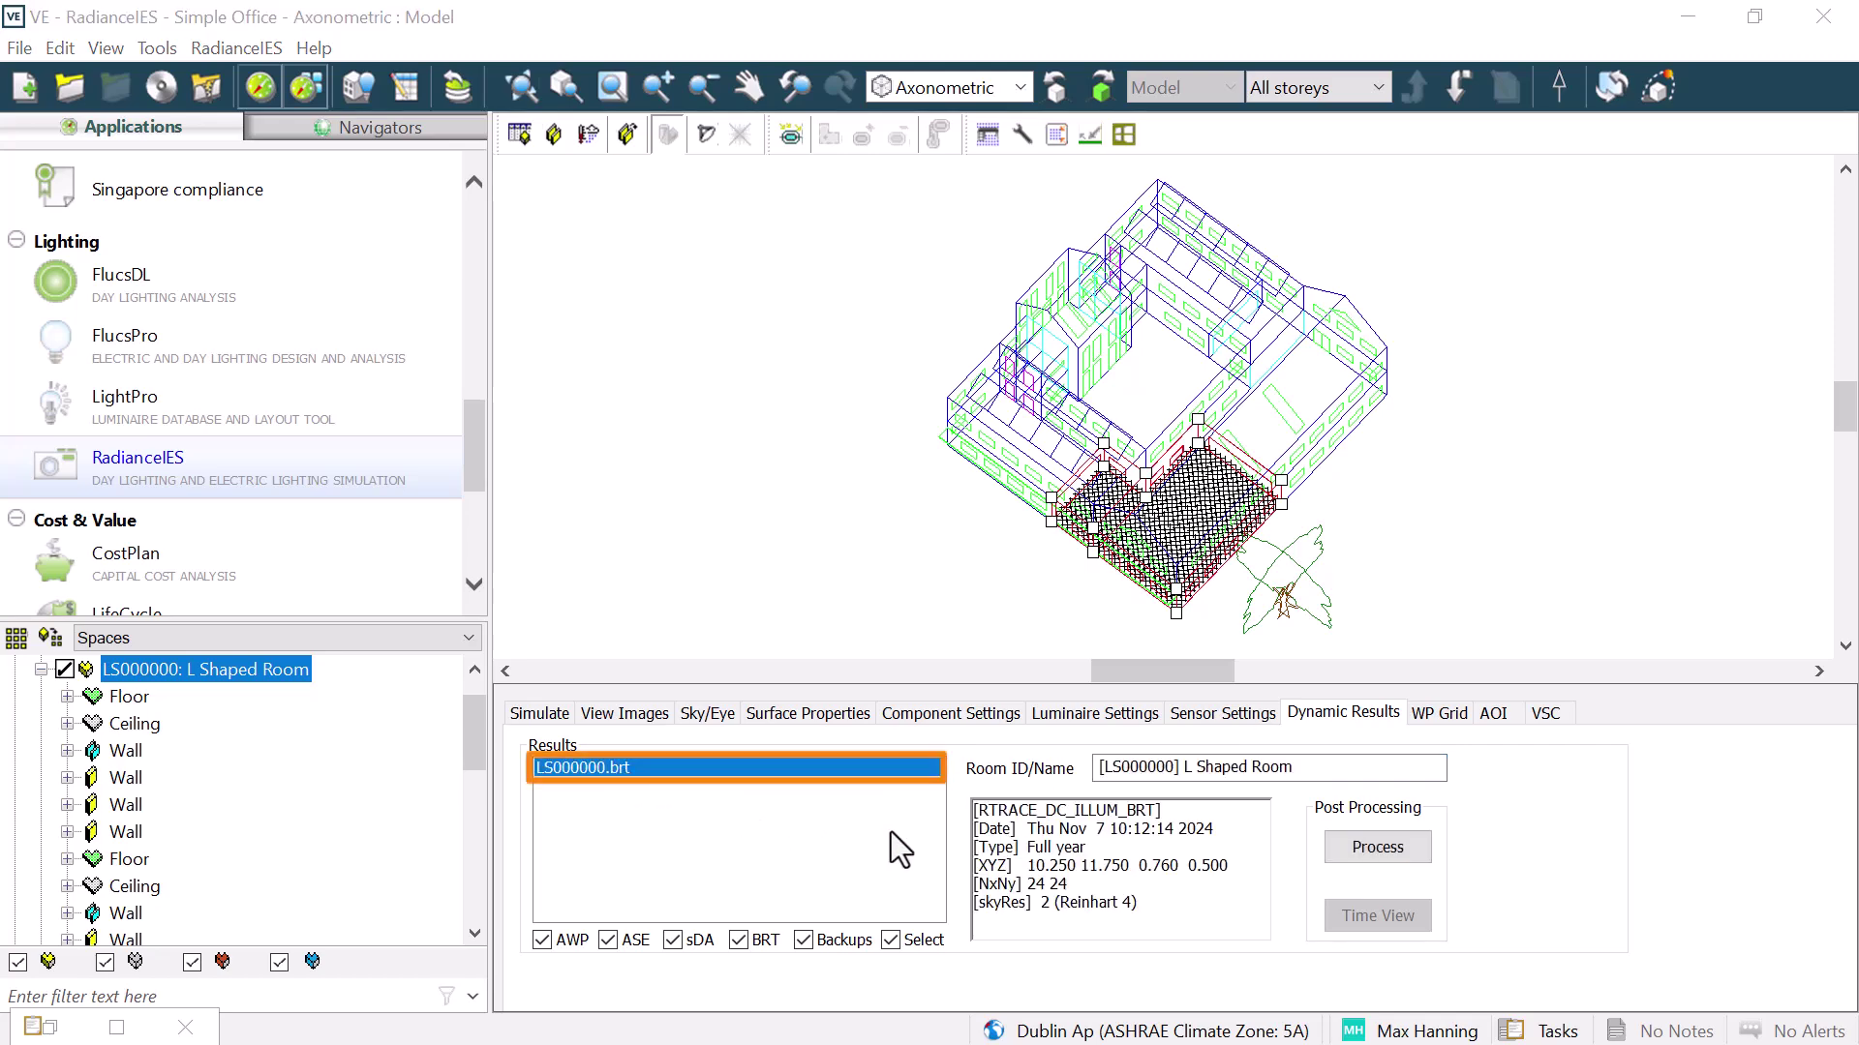
pyautogui.click(1372, 850)
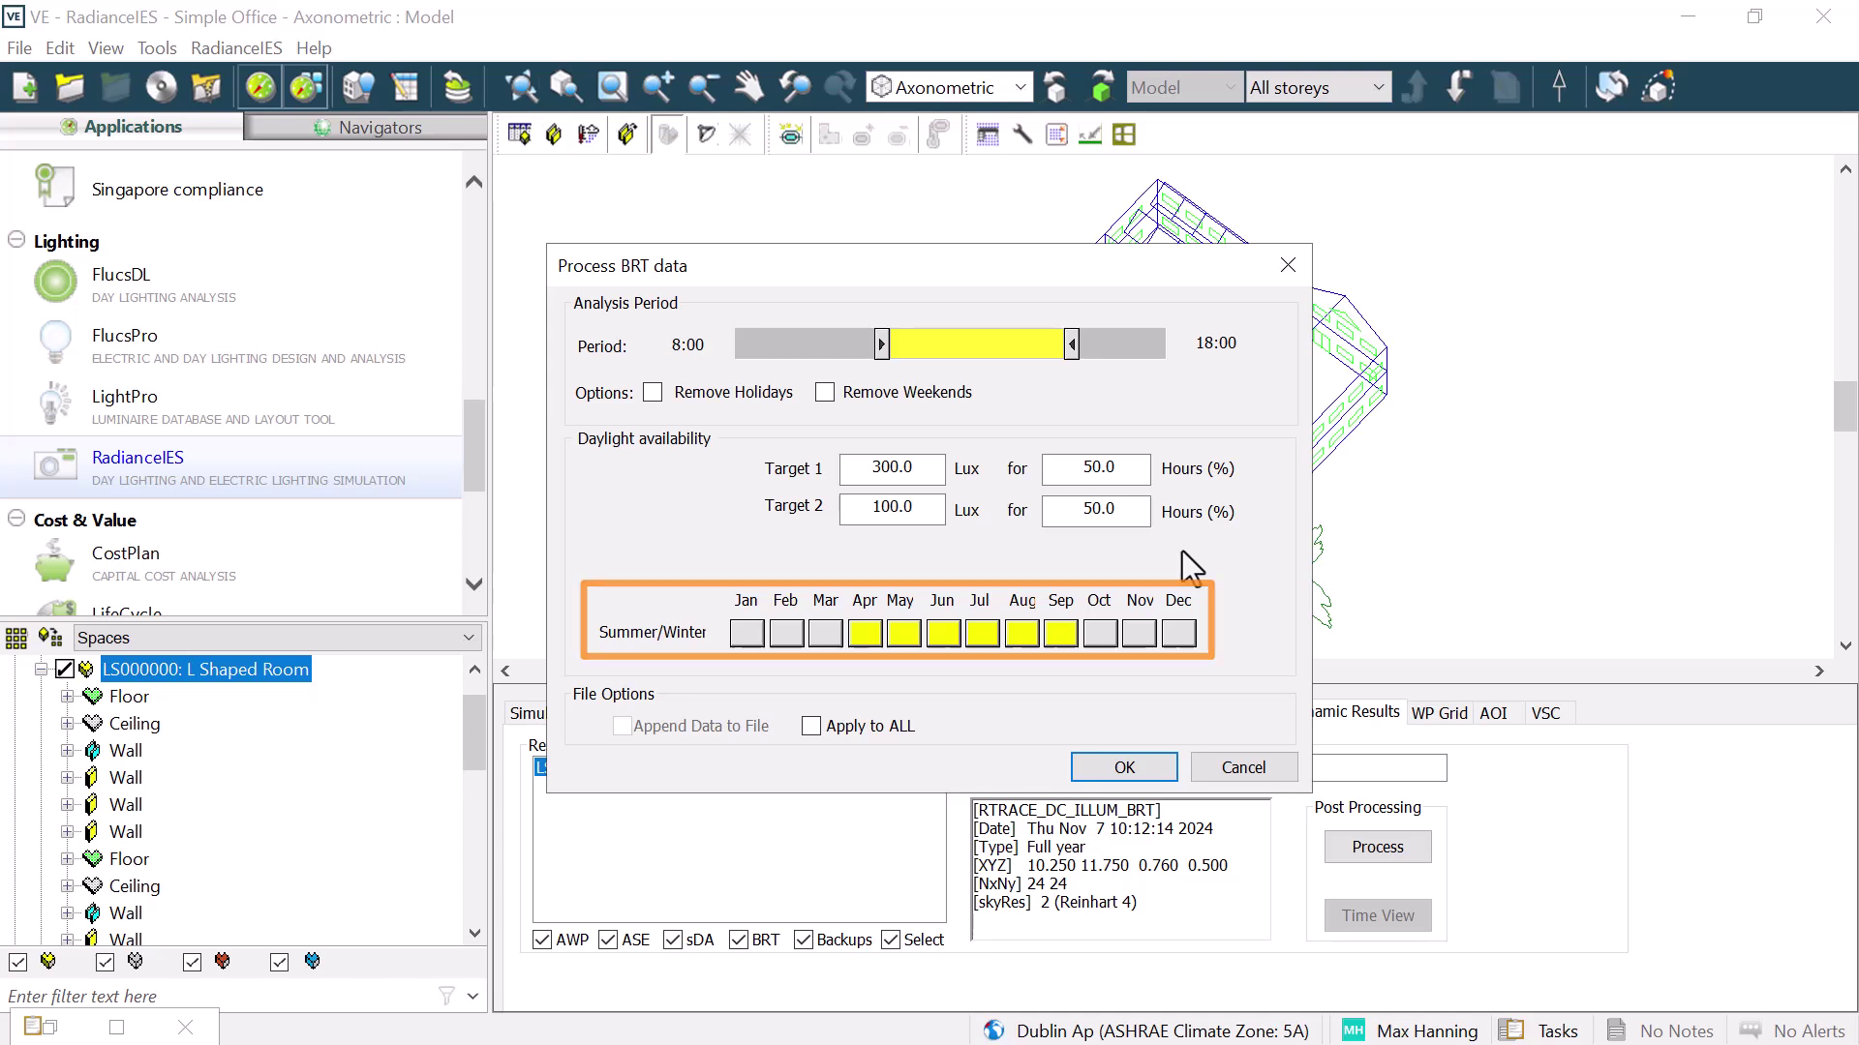
pyautogui.click(1123, 768)
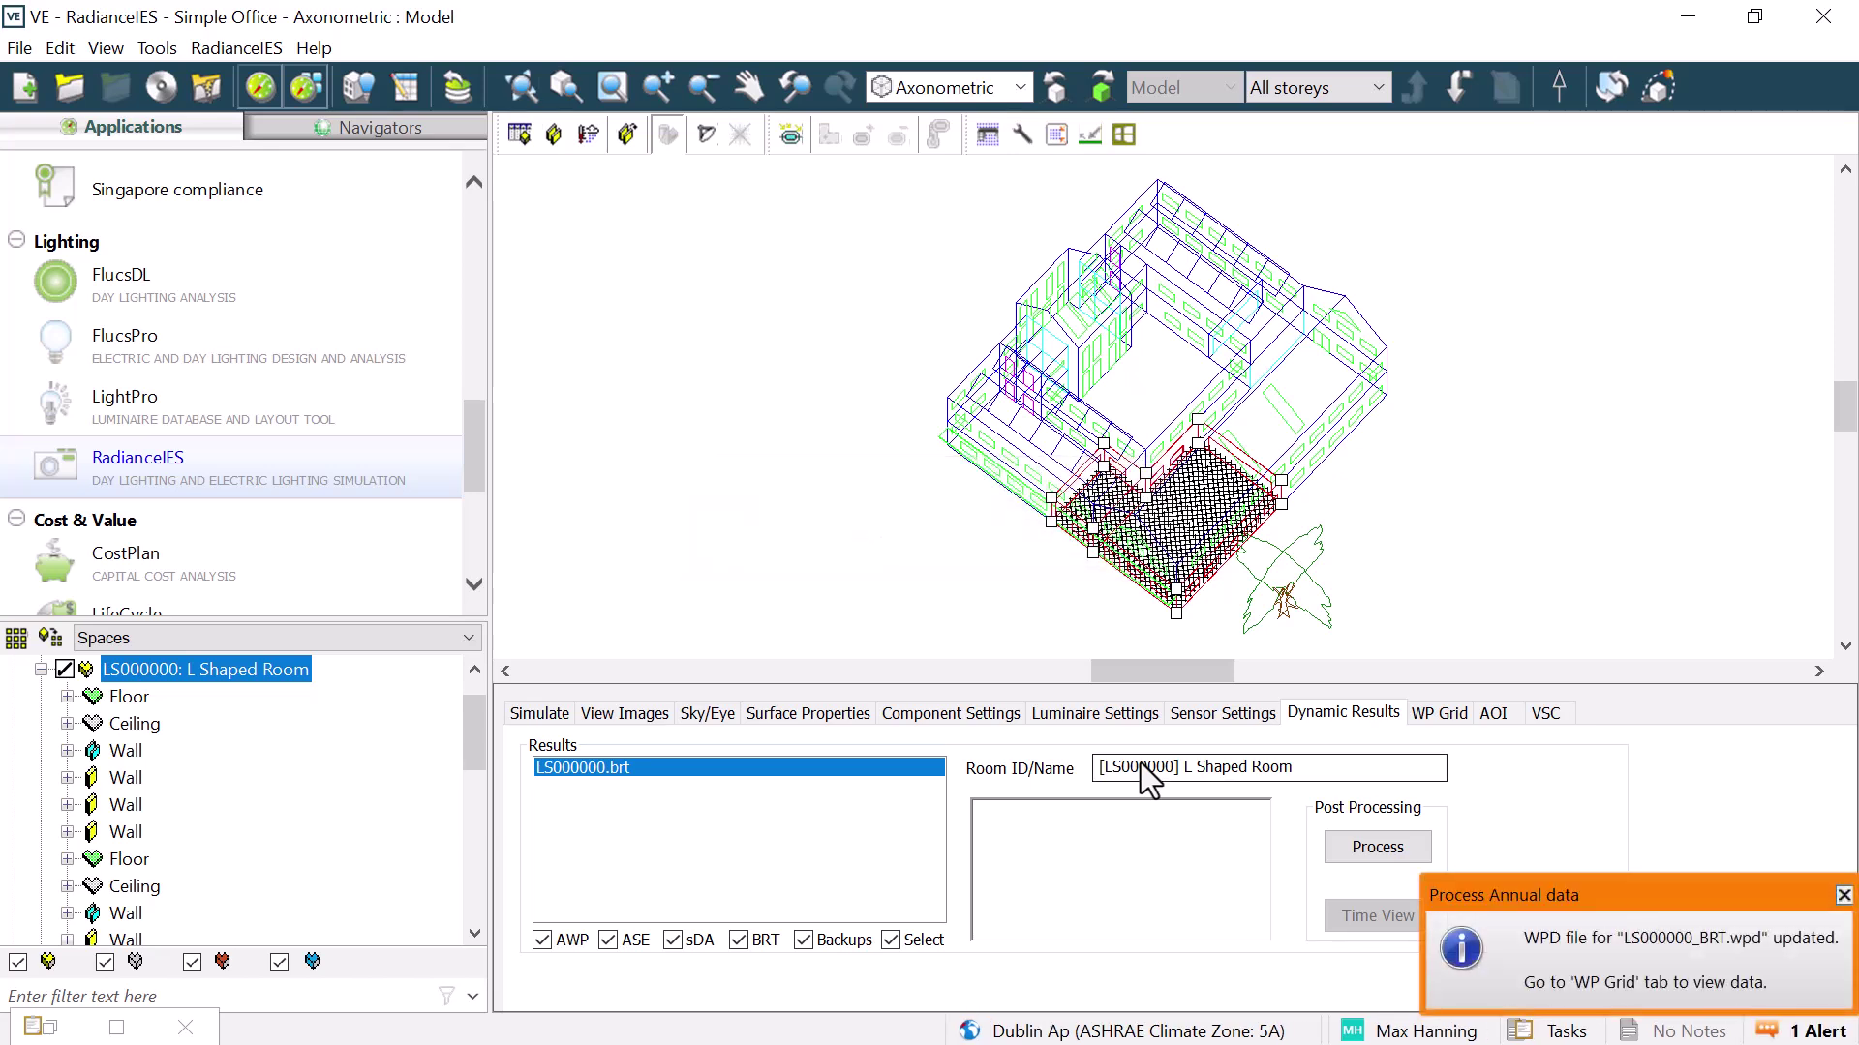
# - Examine the LS000000_BRT.wpd working-plane grid on the room's floor plan for >300 Lux > 50 % hours and summer, winter and parsed average lux
pyautogui.click(1440, 713)
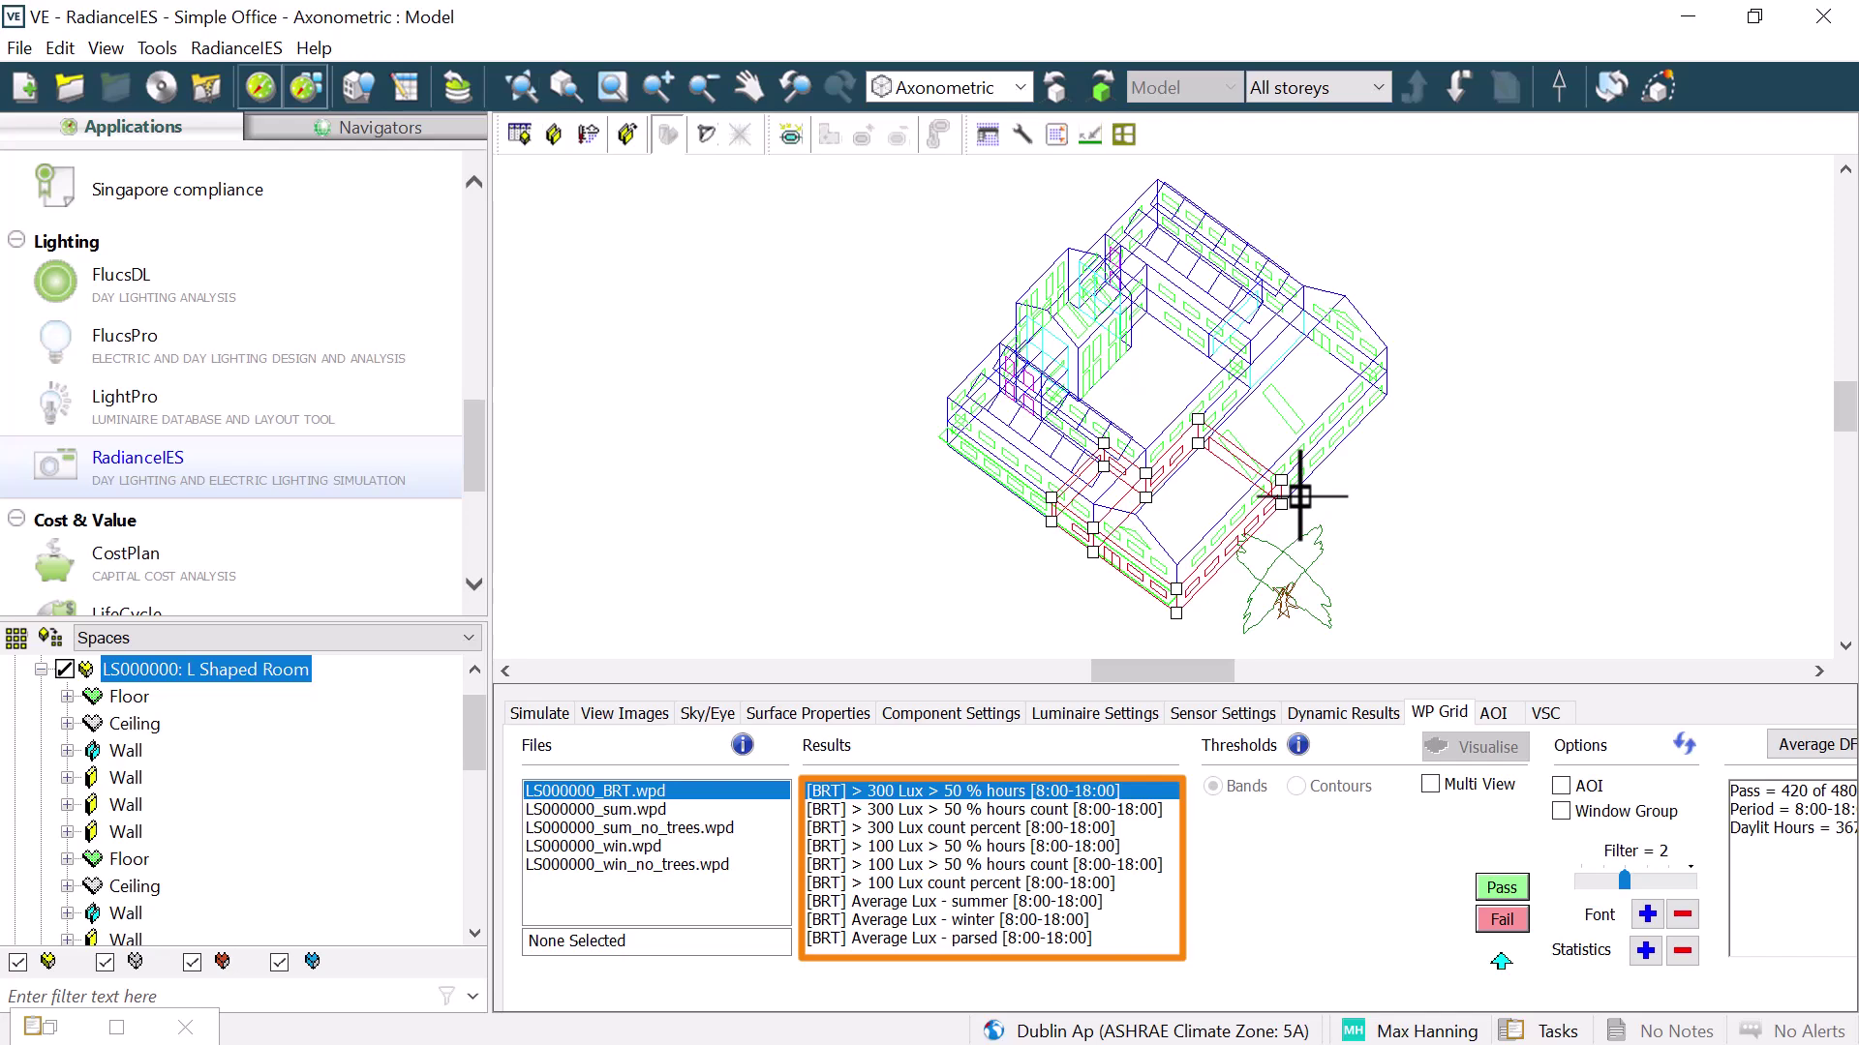
pyautogui.click(1460, 97)
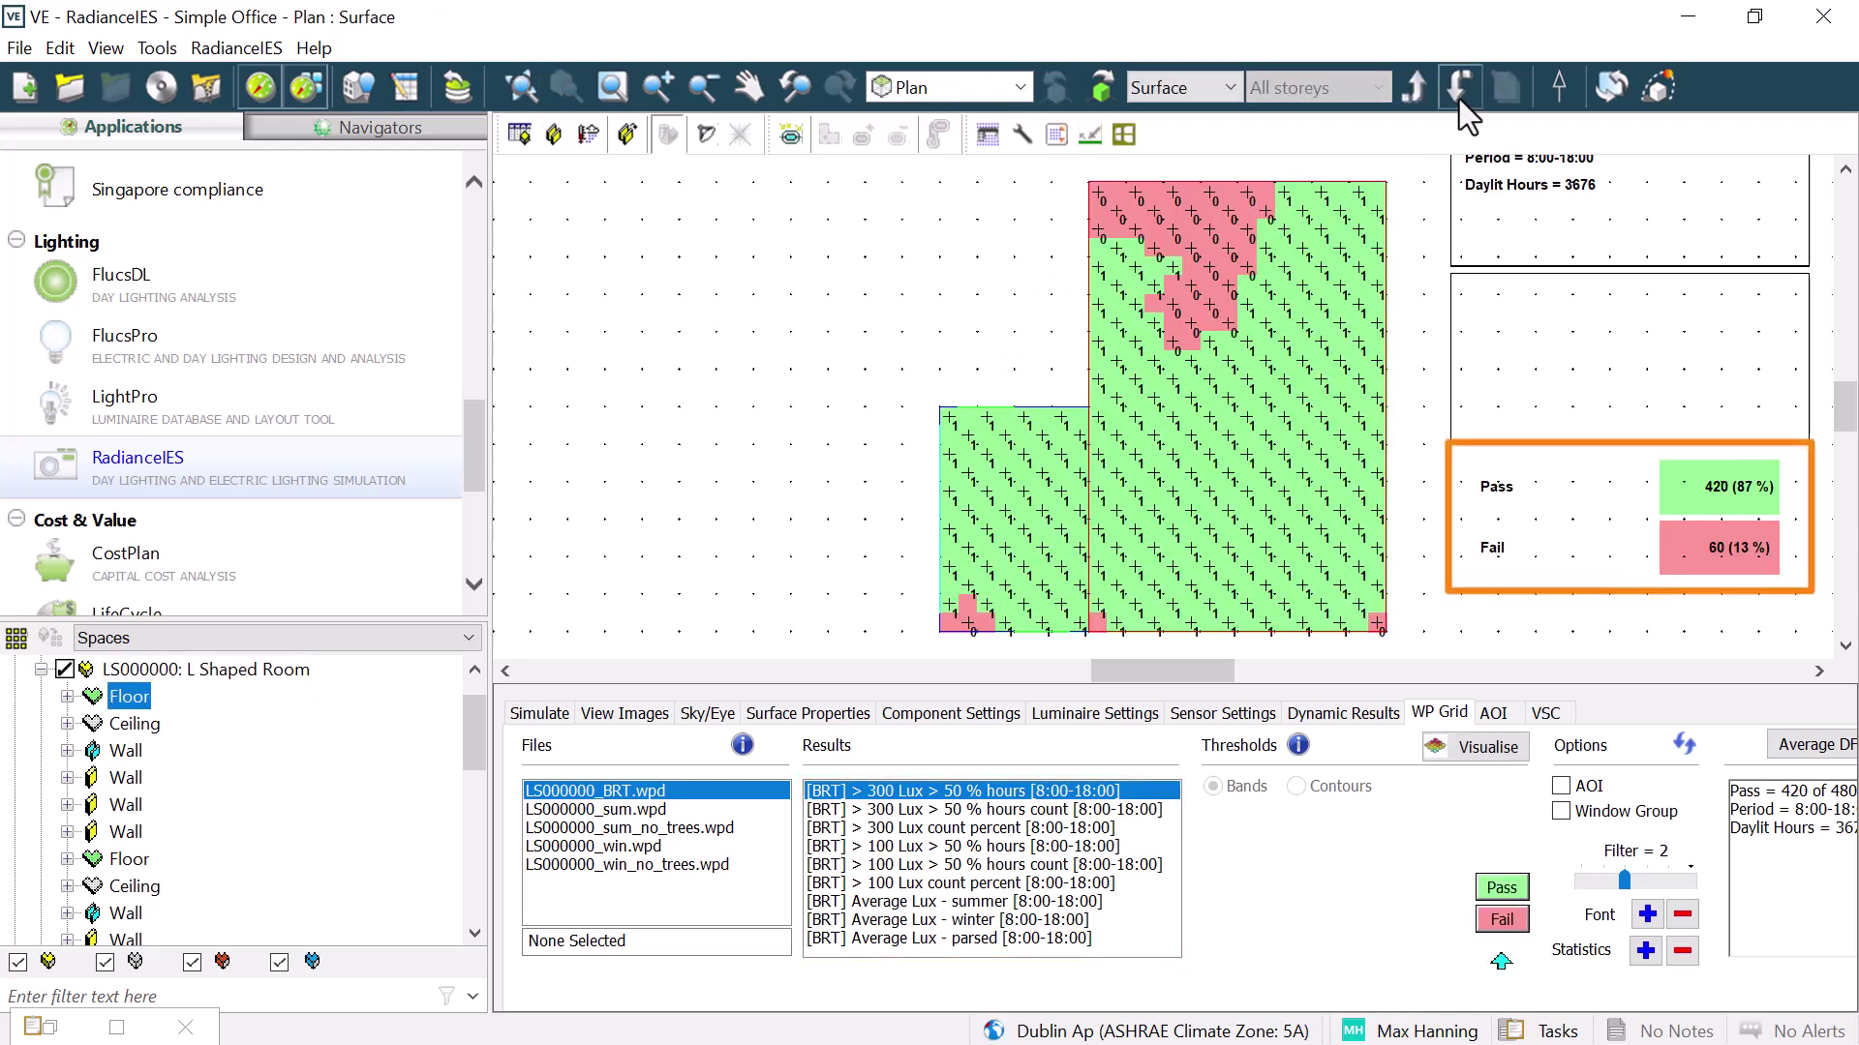
pyautogui.moveTo(1419, 274); pyautogui.dragTo(1402, 390, button='middle')
pyautogui.click(1004, 900)
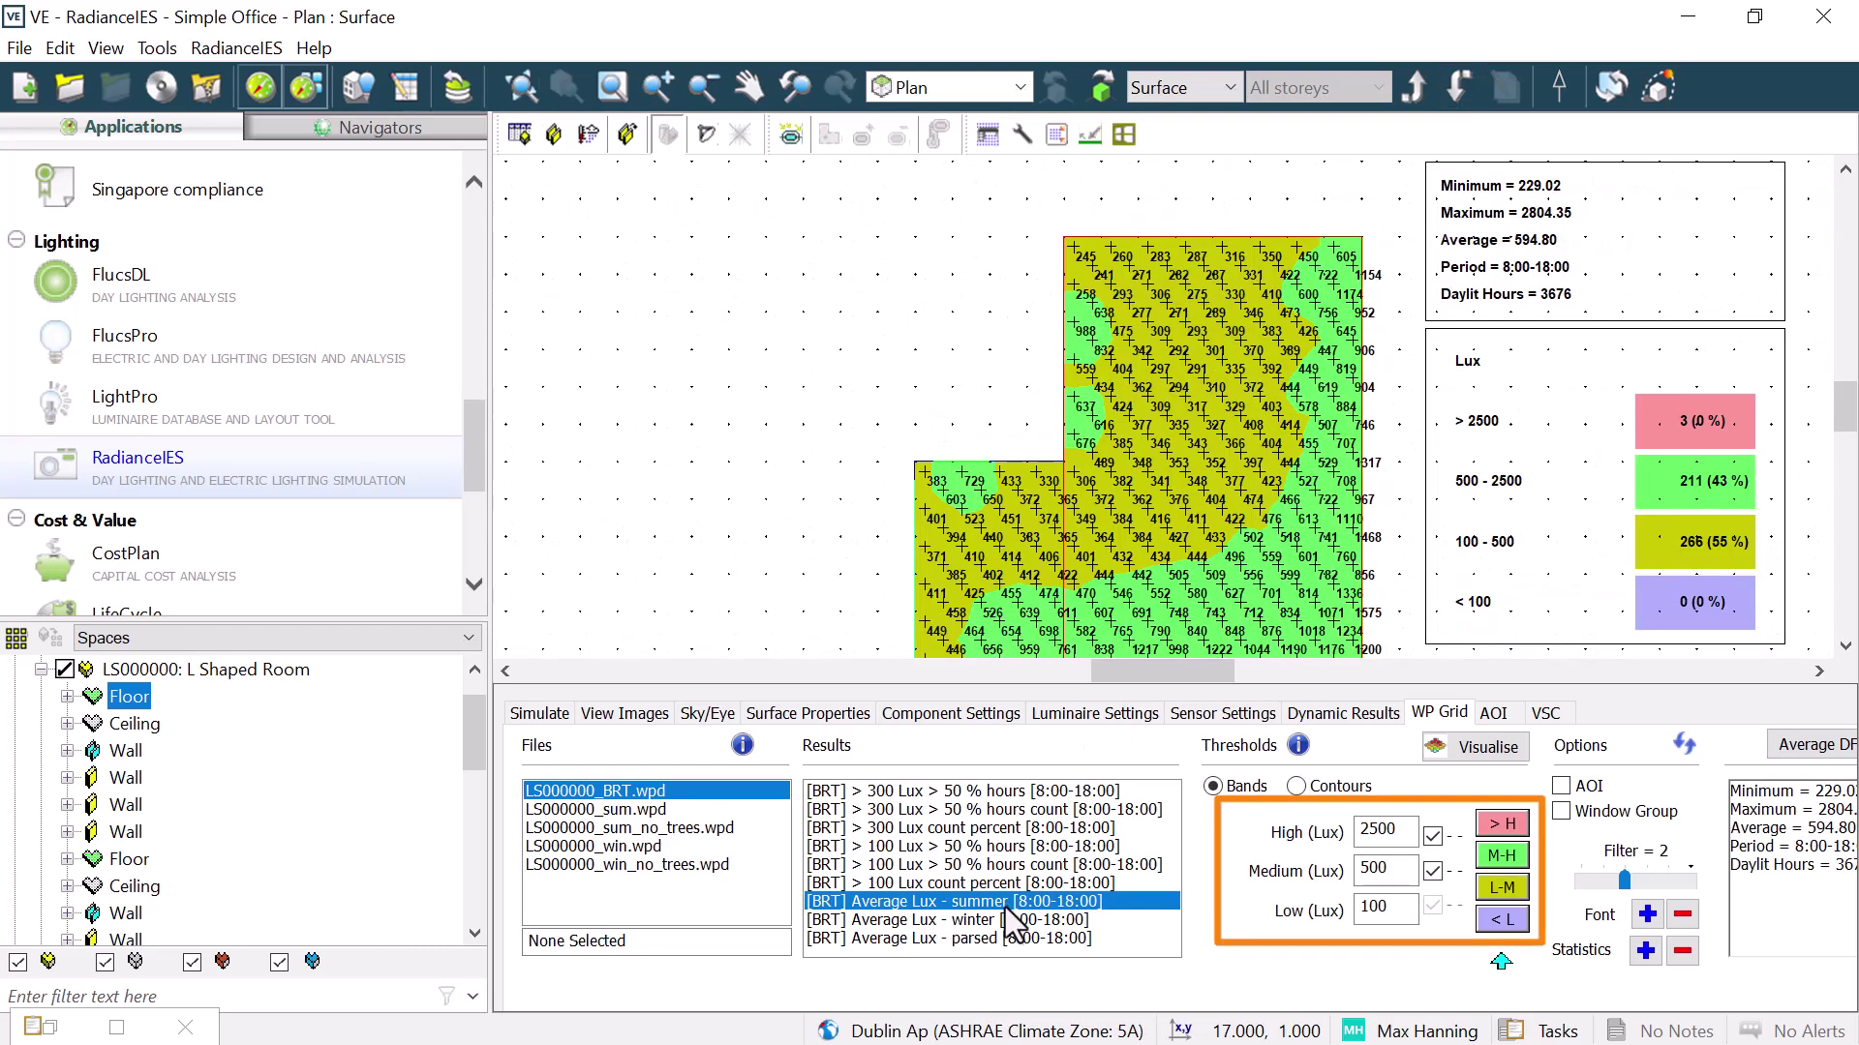
pyautogui.click(1005, 918)
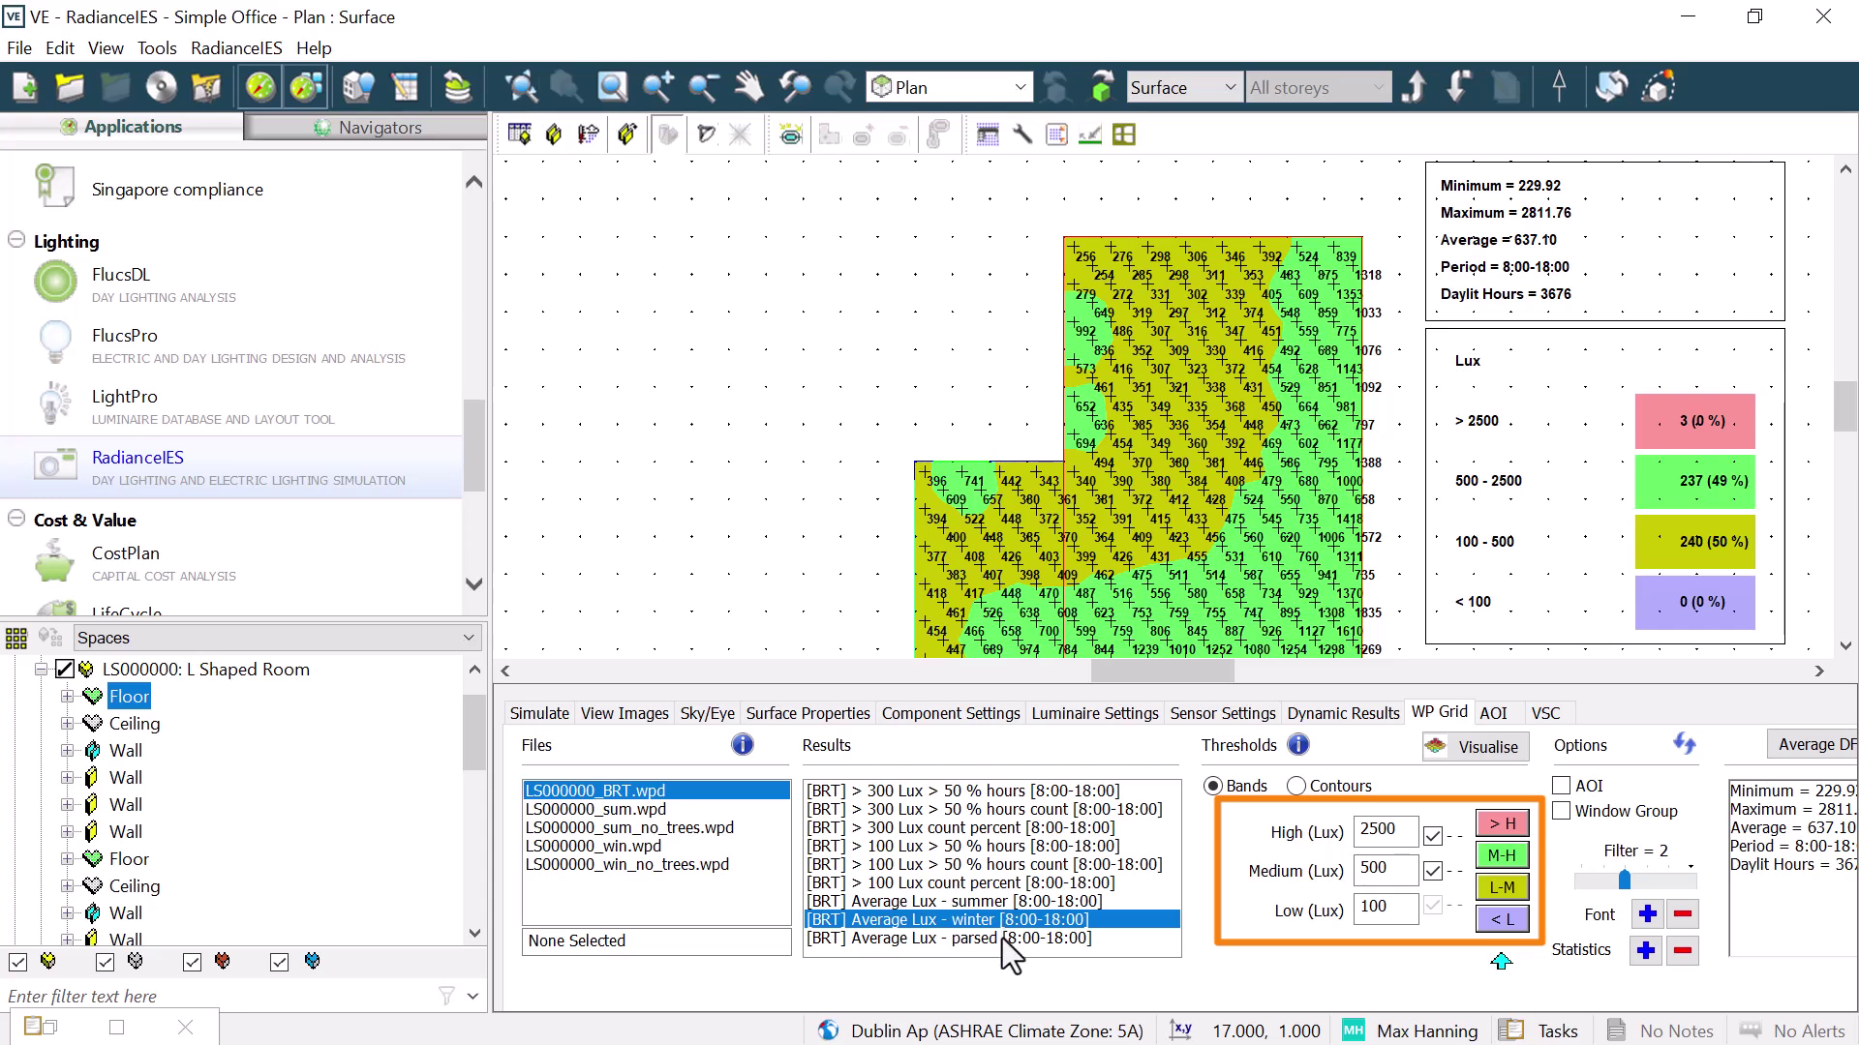
pyautogui.click(999, 939)
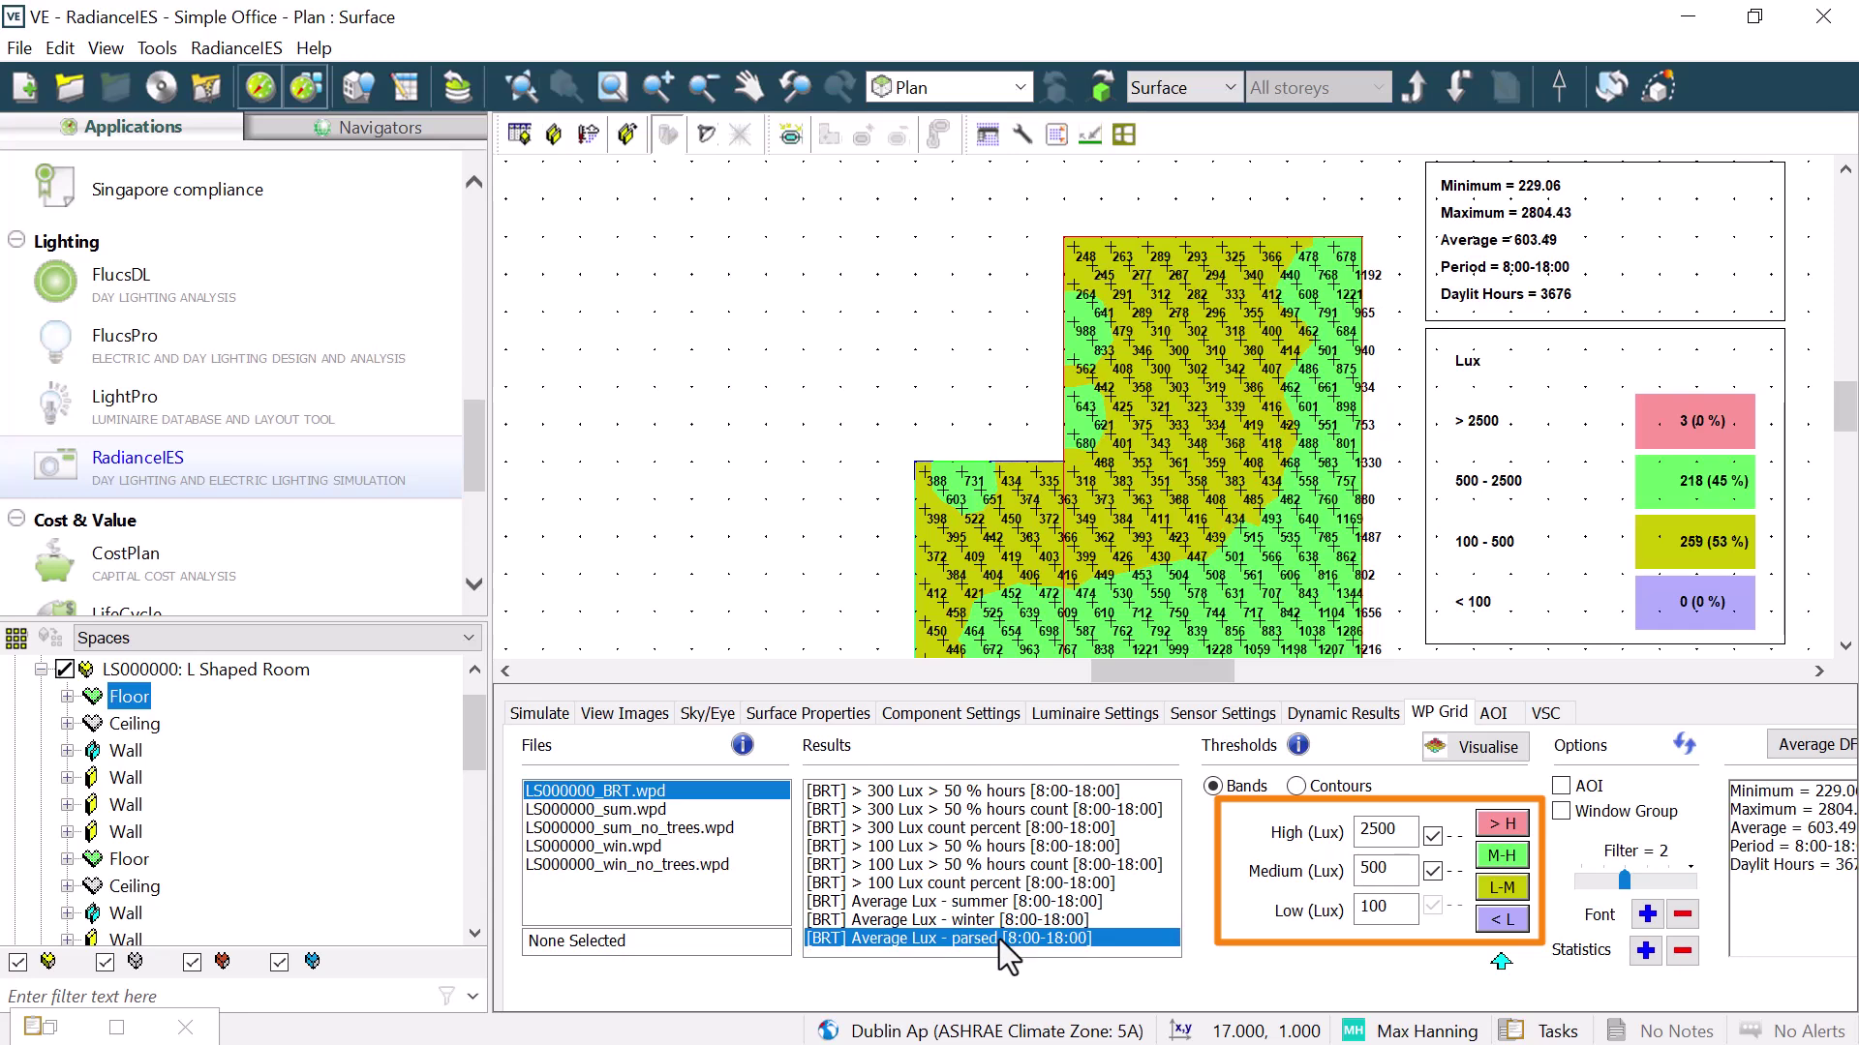